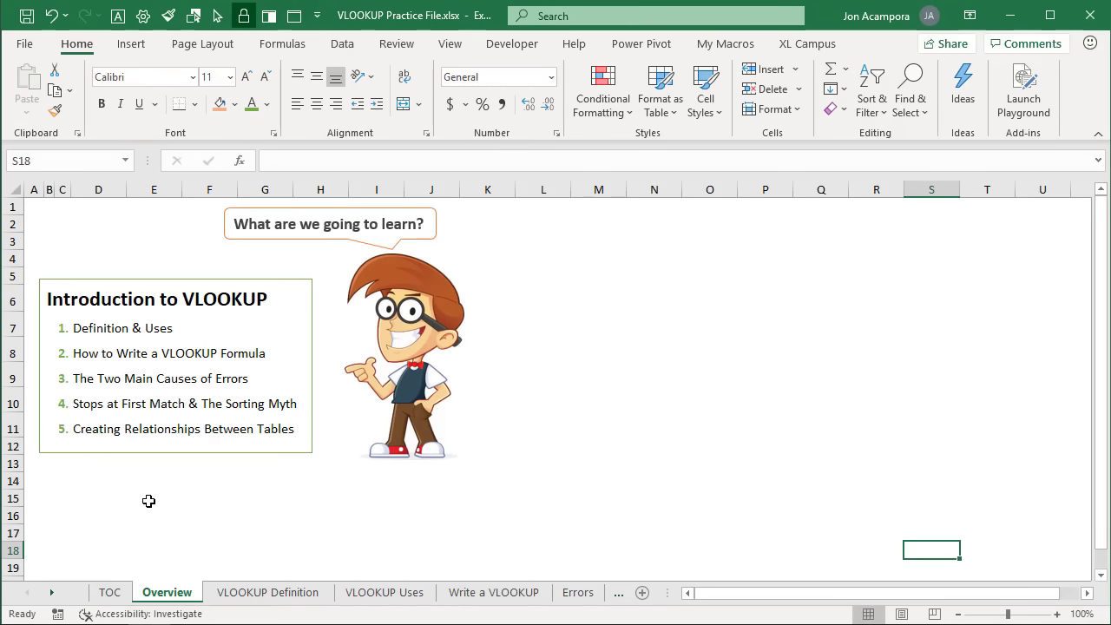
- Review the VLOOKUP Definition sheet and the use-case examples on the VLOOKUP Uses sheet, down to the commission rate calculation
click(258, 593)
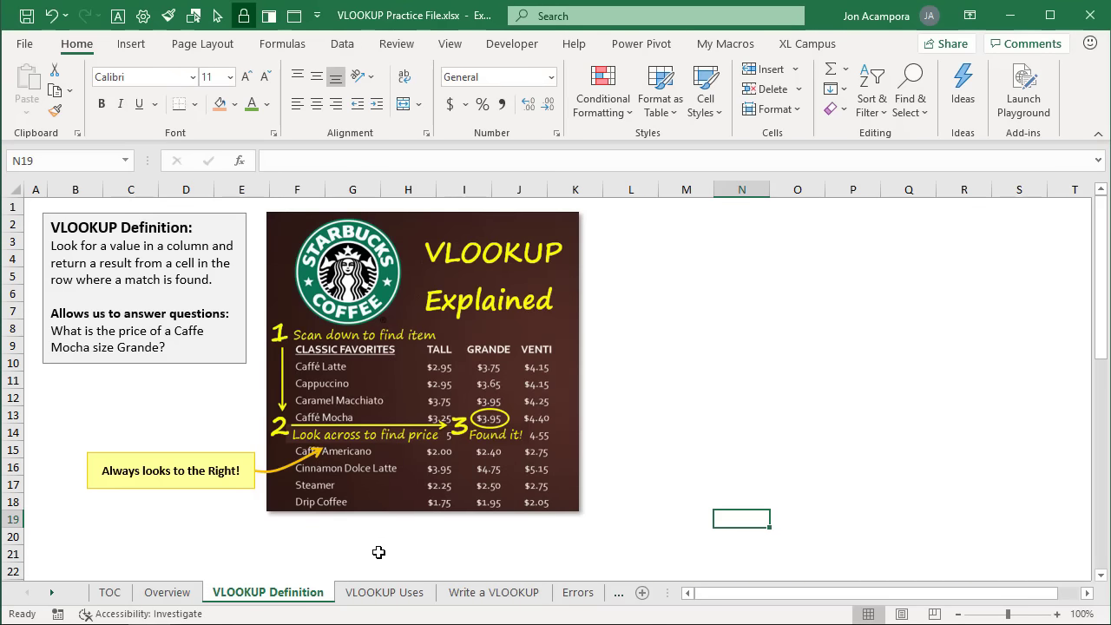
click(383, 592)
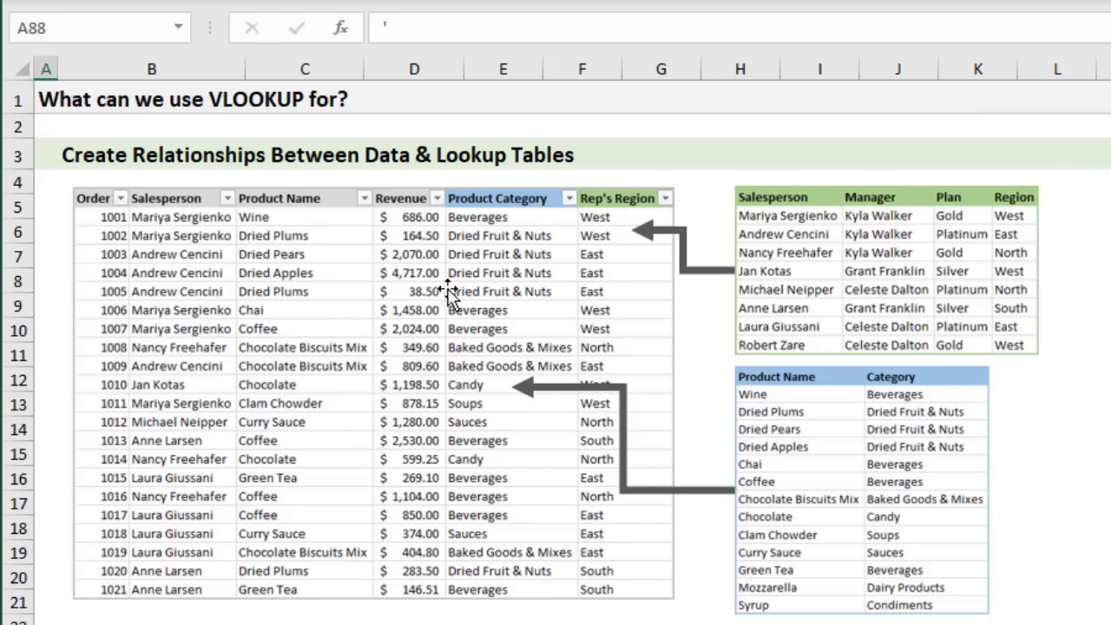
scroll(449, 295, down, 7)
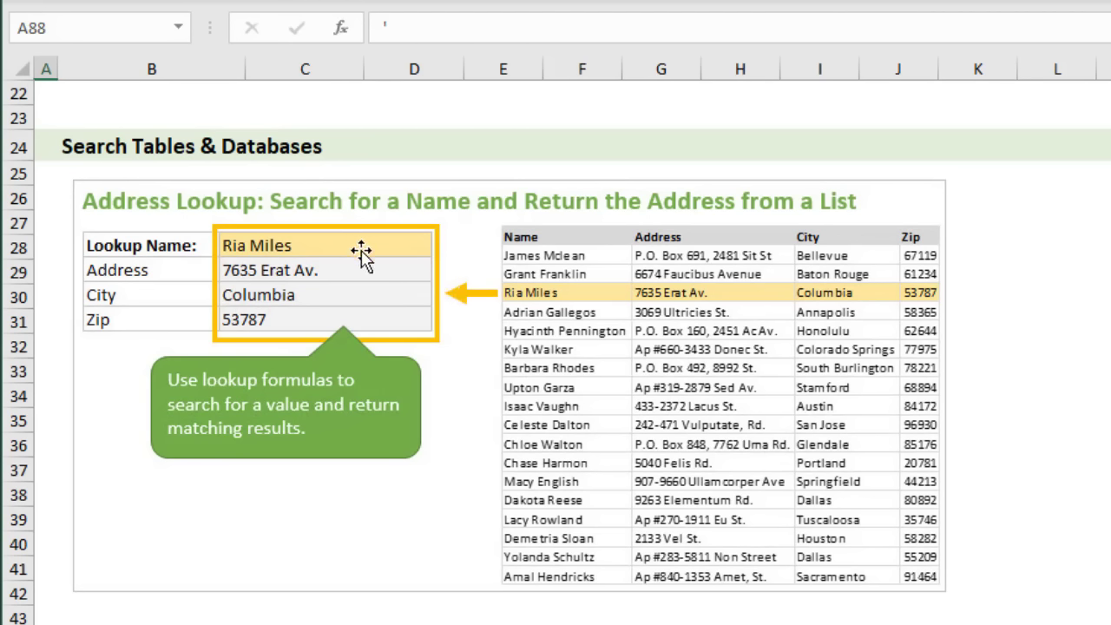
scroll(362, 254, down, 7)
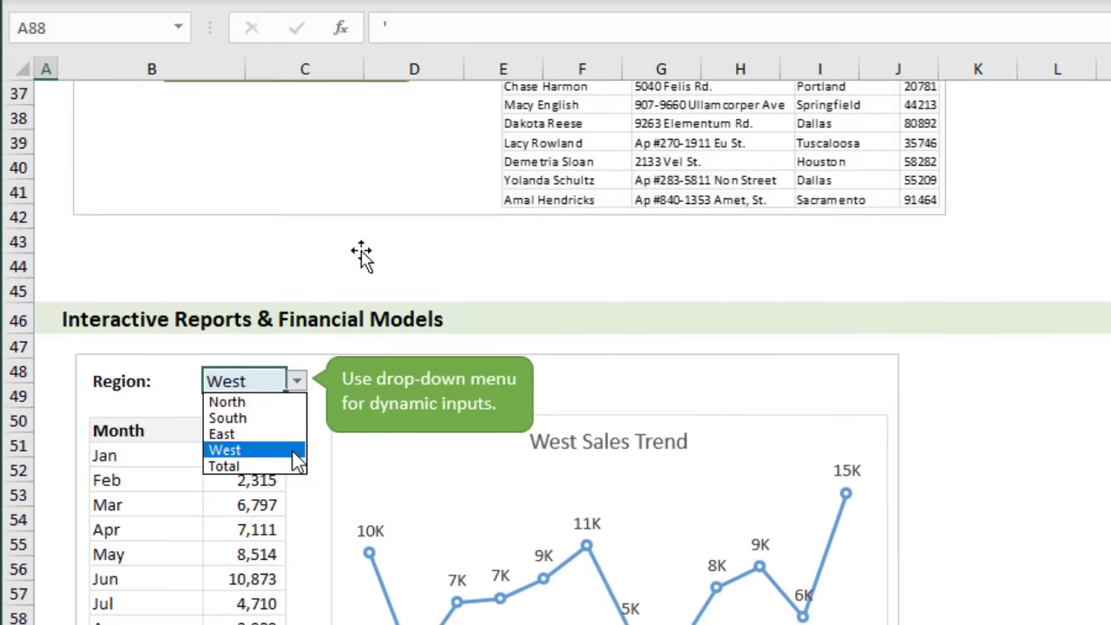
scroll(361, 254, down, 1)
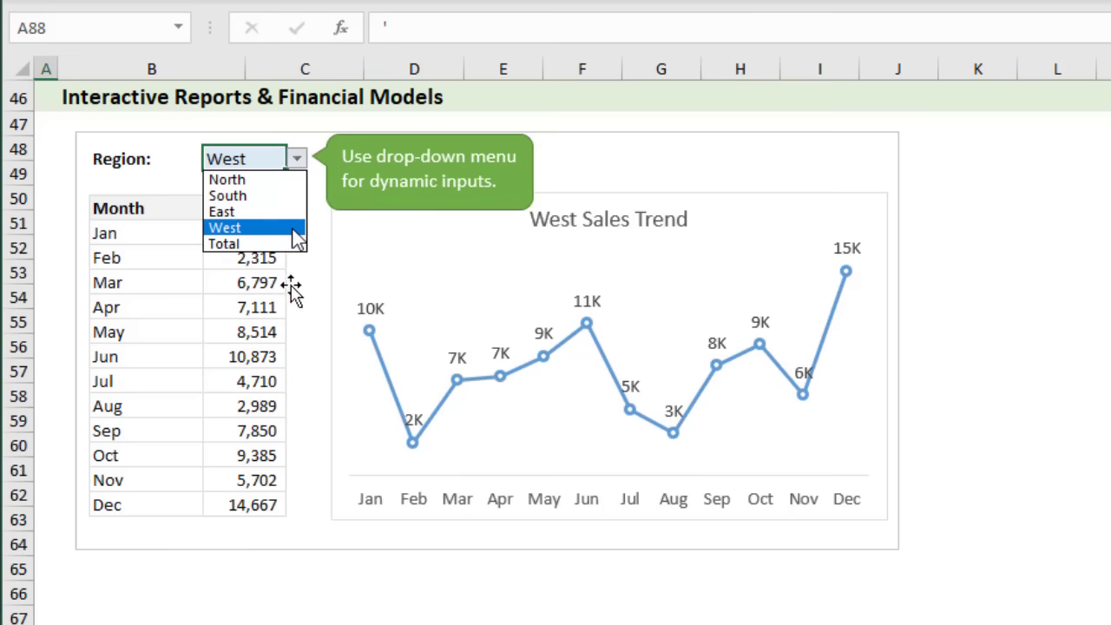
scroll(291, 289, down, 6)
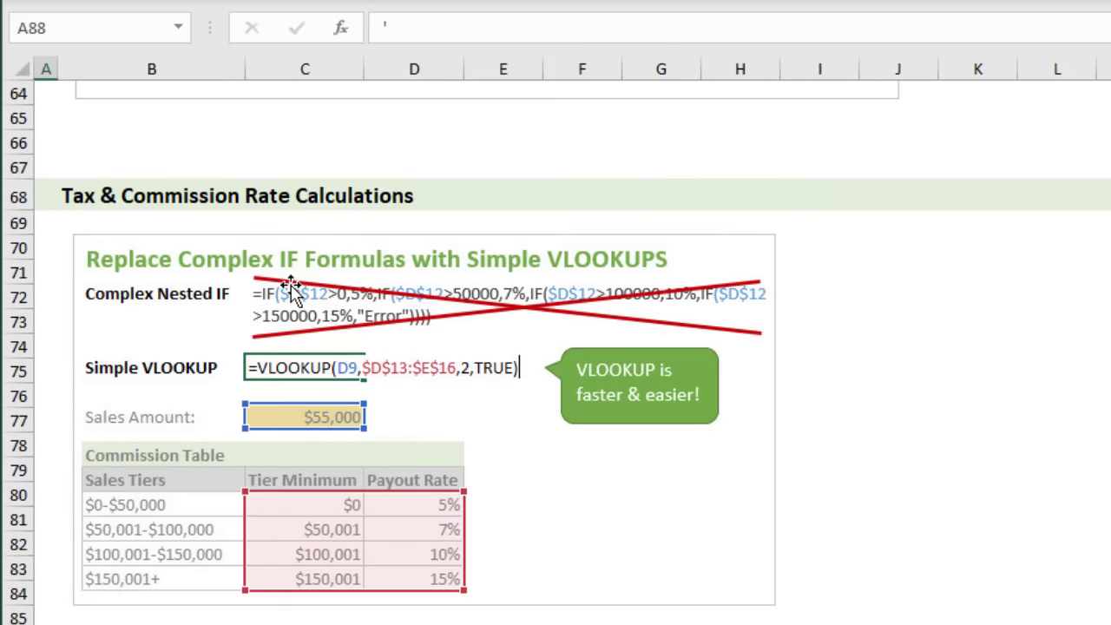
scroll(291, 289, down, 2)
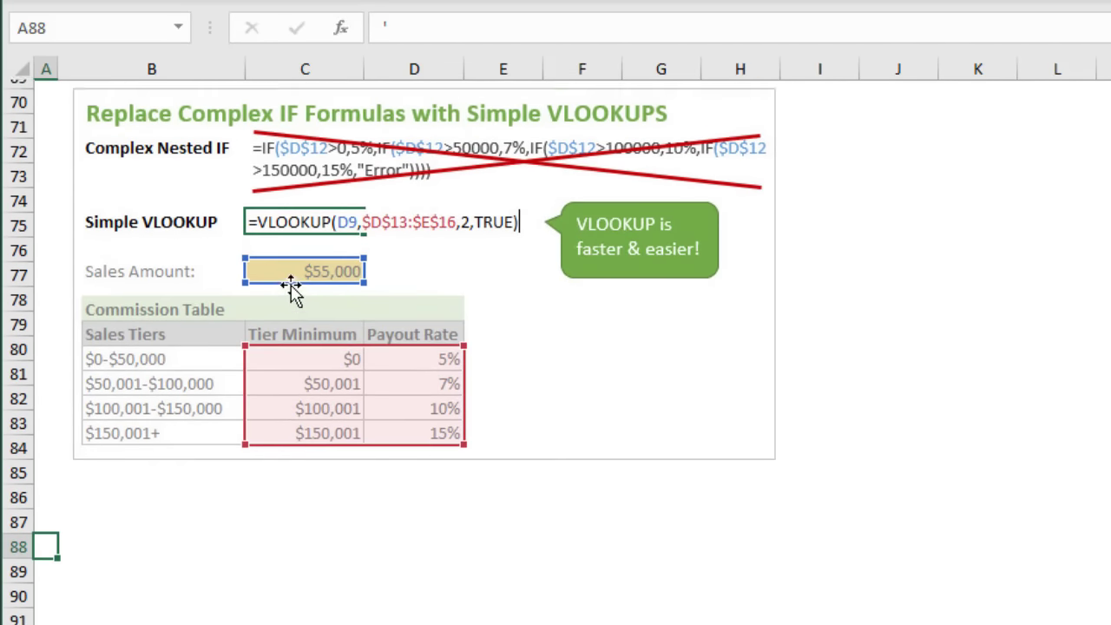
scroll(364, 288, up, 1)
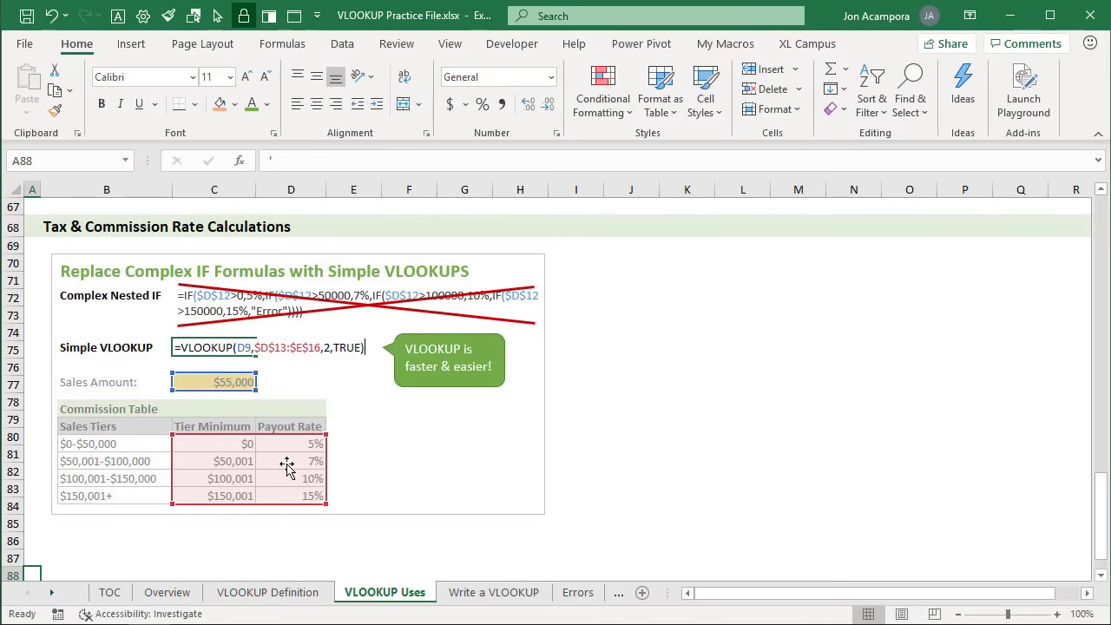
- On the Write a VLOOKUP sheet, start a VLOOKUP formula in B15 with A15 as the lookup value
click(471, 594)
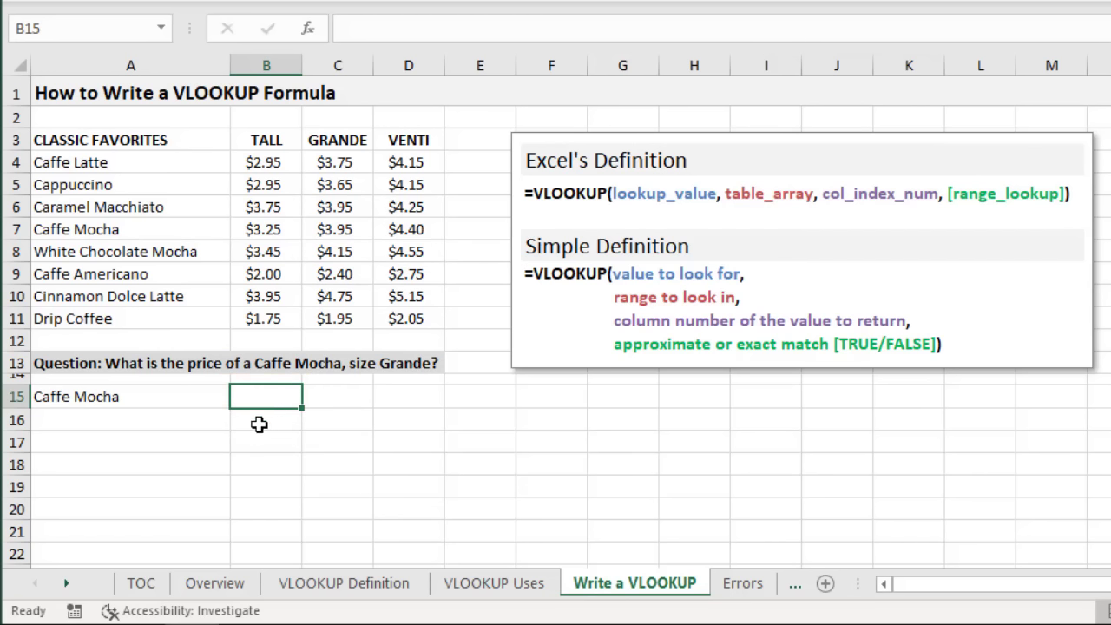
text(=)
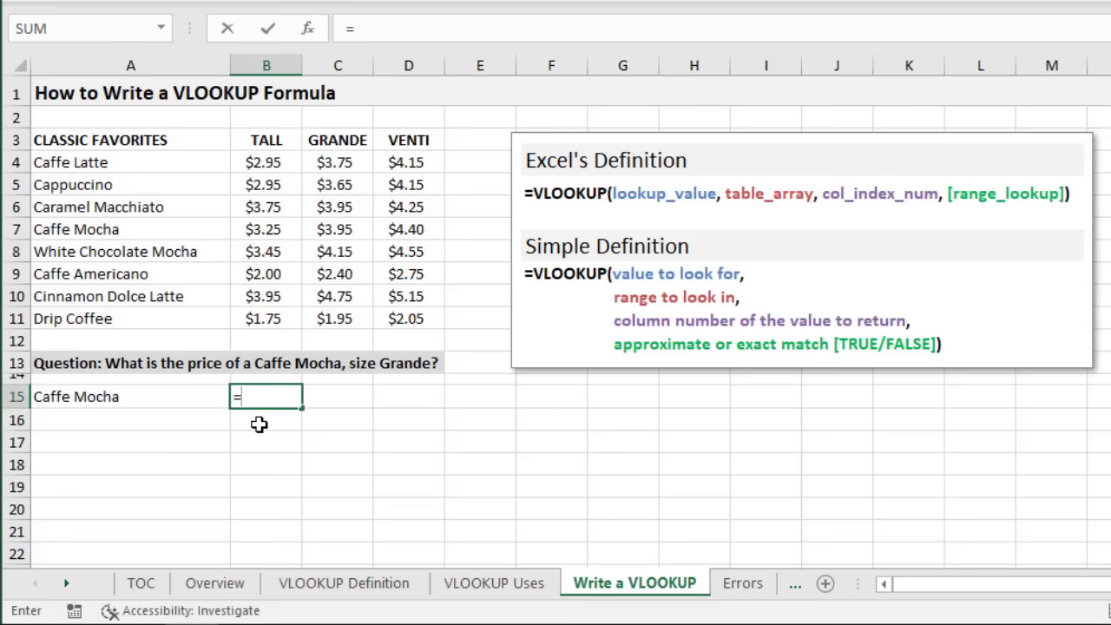
text(vl)
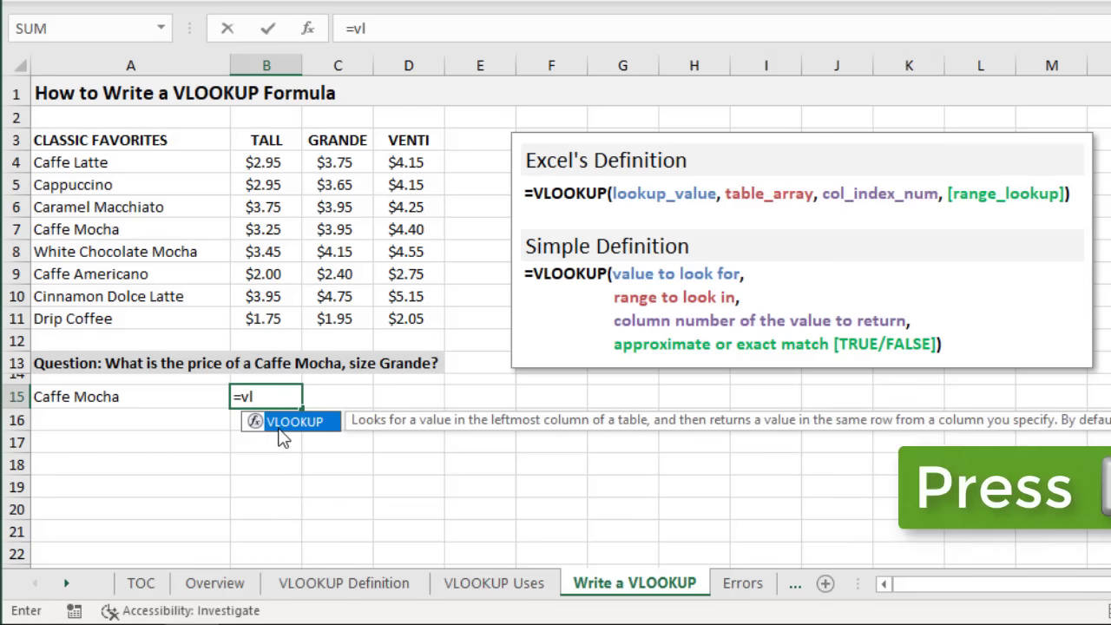
key(Tab)
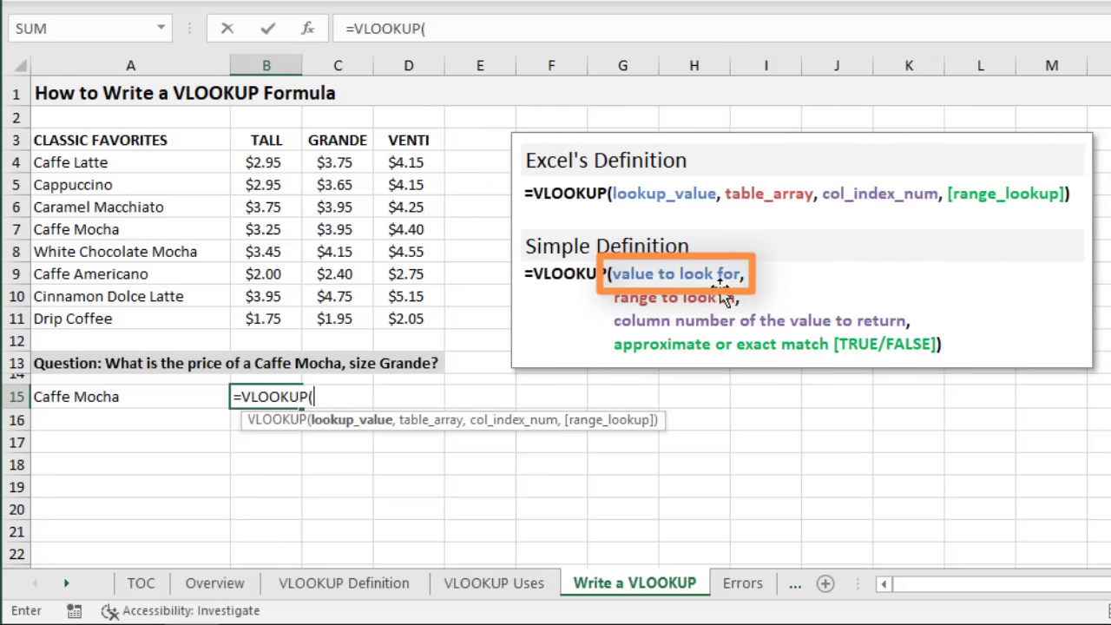
click(139, 397)
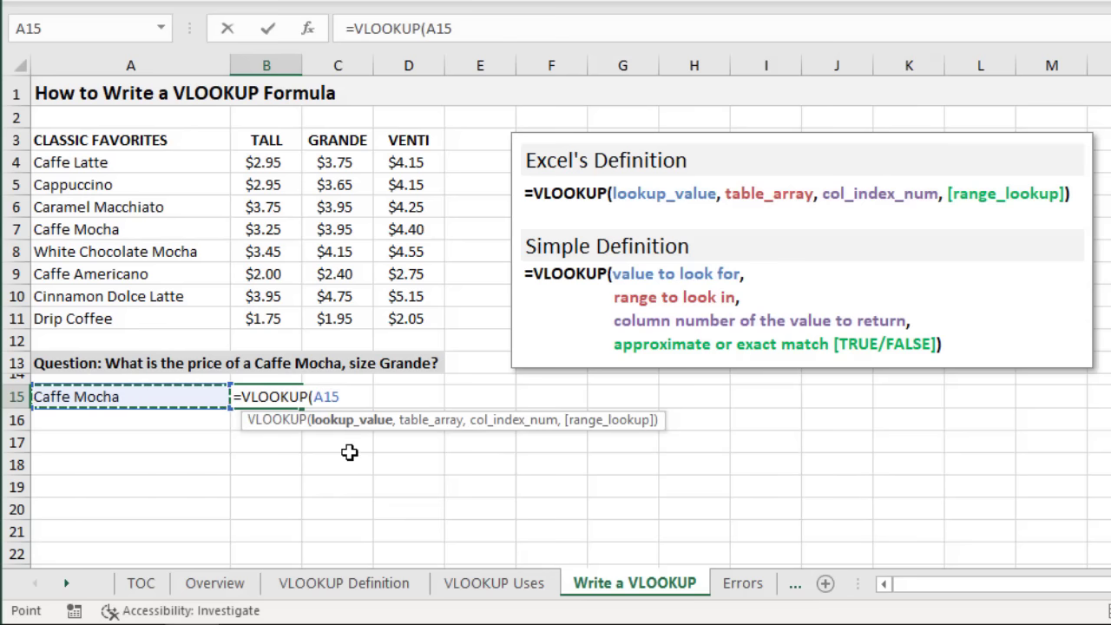
text(,)
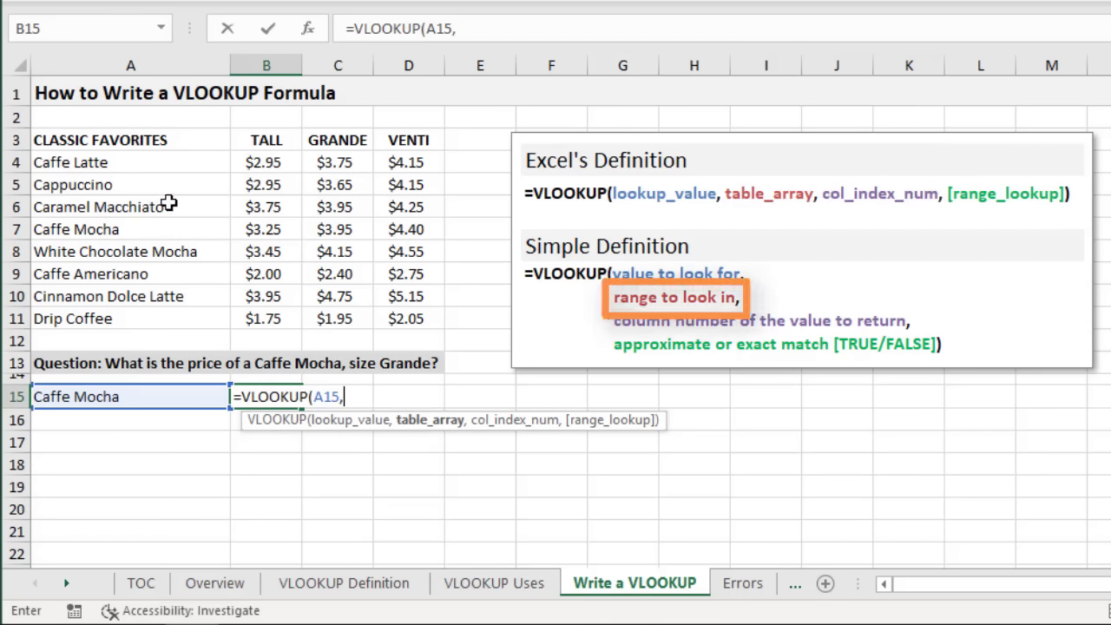
- Set the formula's table array to the drink price range A4:D11 as an absolute reference, $A$4:$D$11
click(128, 161)
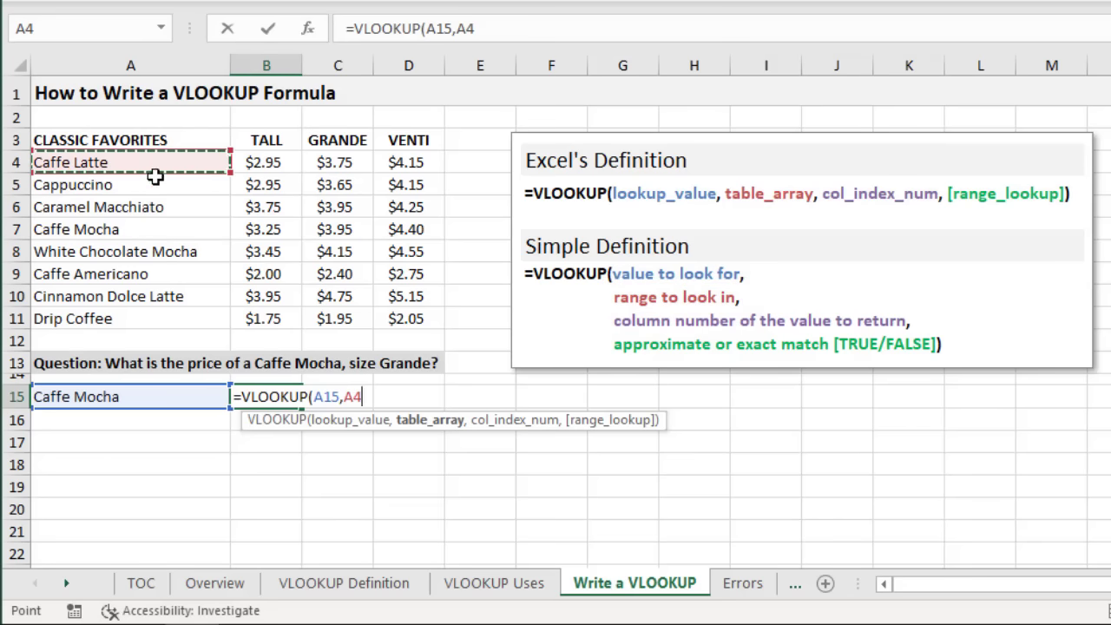
drag(154, 176, 399, 314)
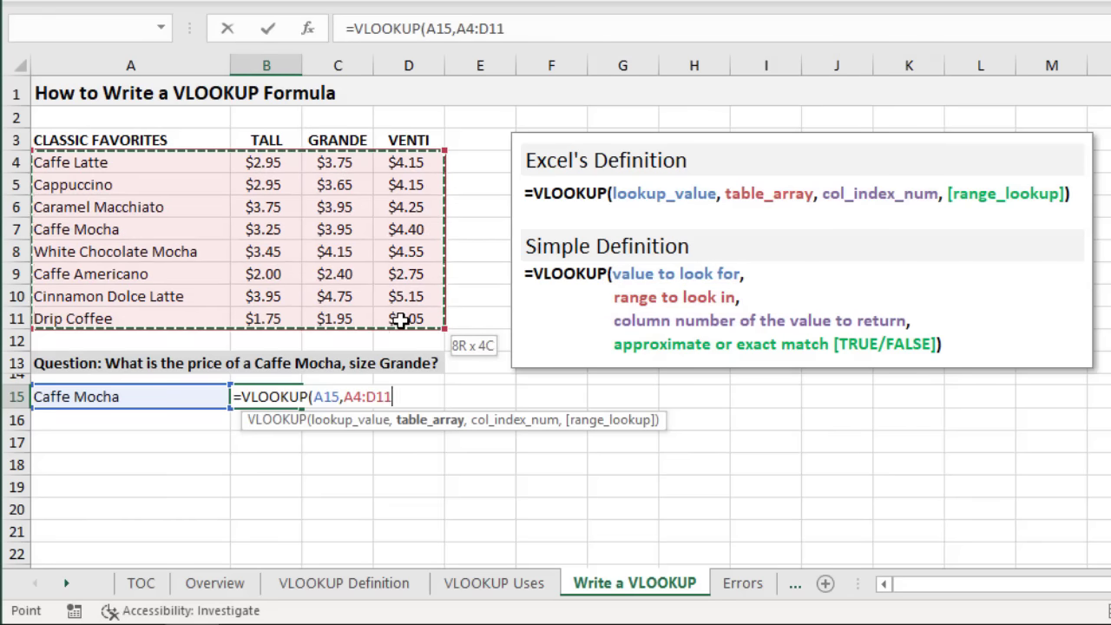
drag(398, 321, 399, 321)
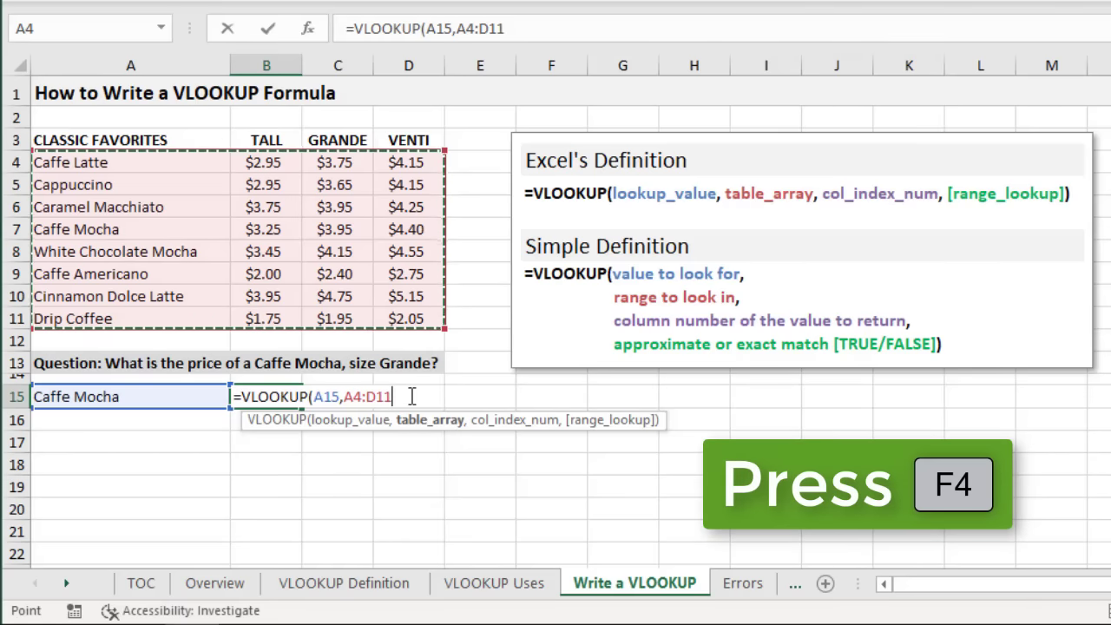
key(F4)
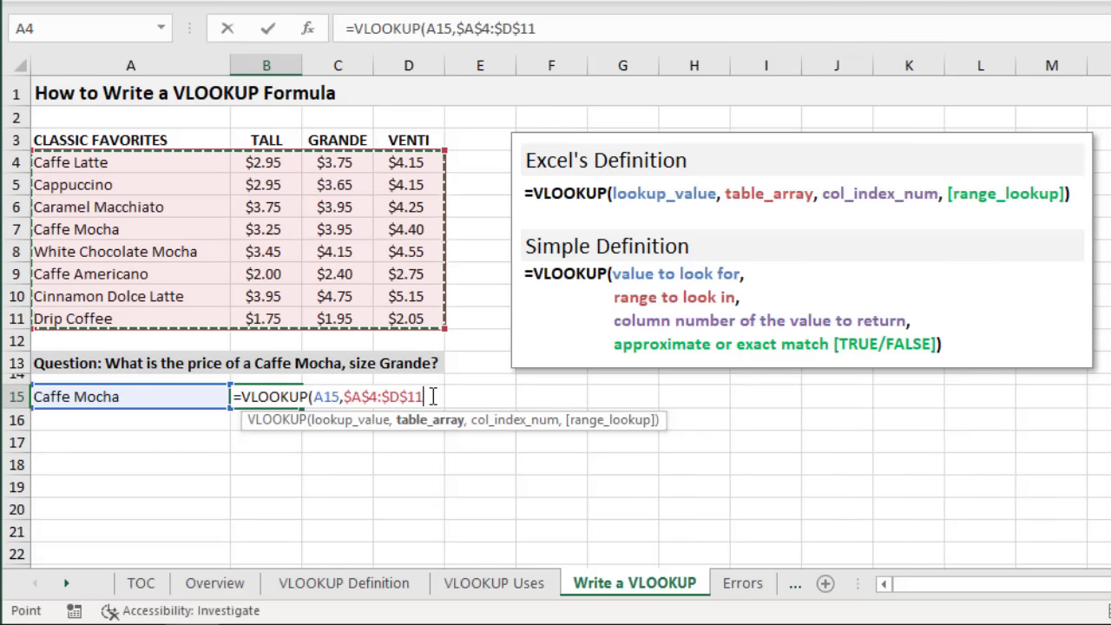
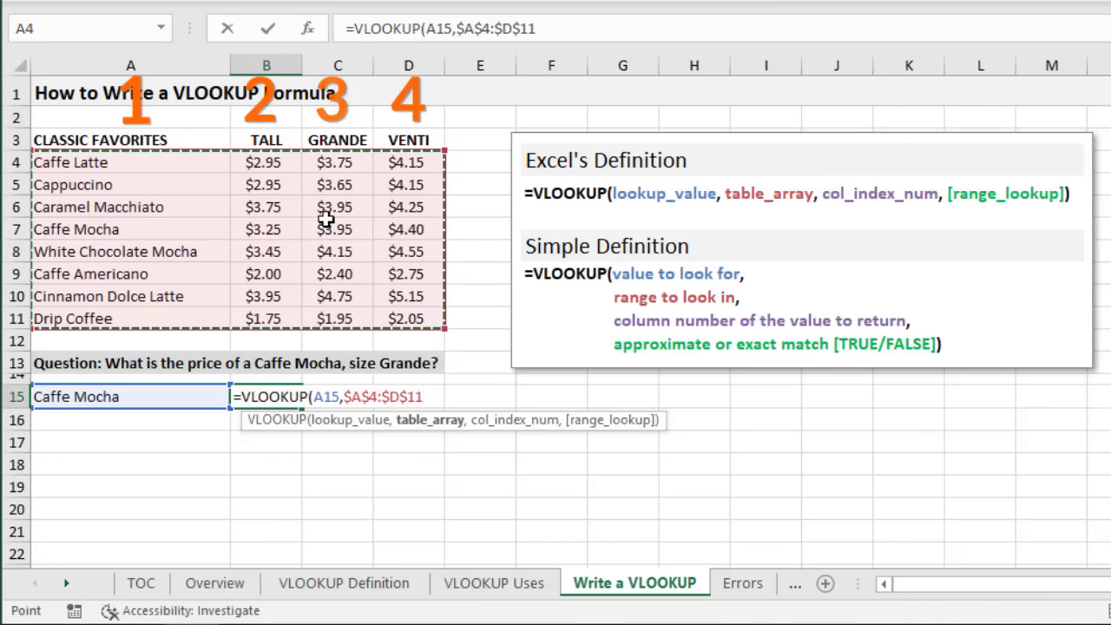
- Complete the B15 formula with column index 3 and FALSE for an exact match, leaving B15 selected
text(,)
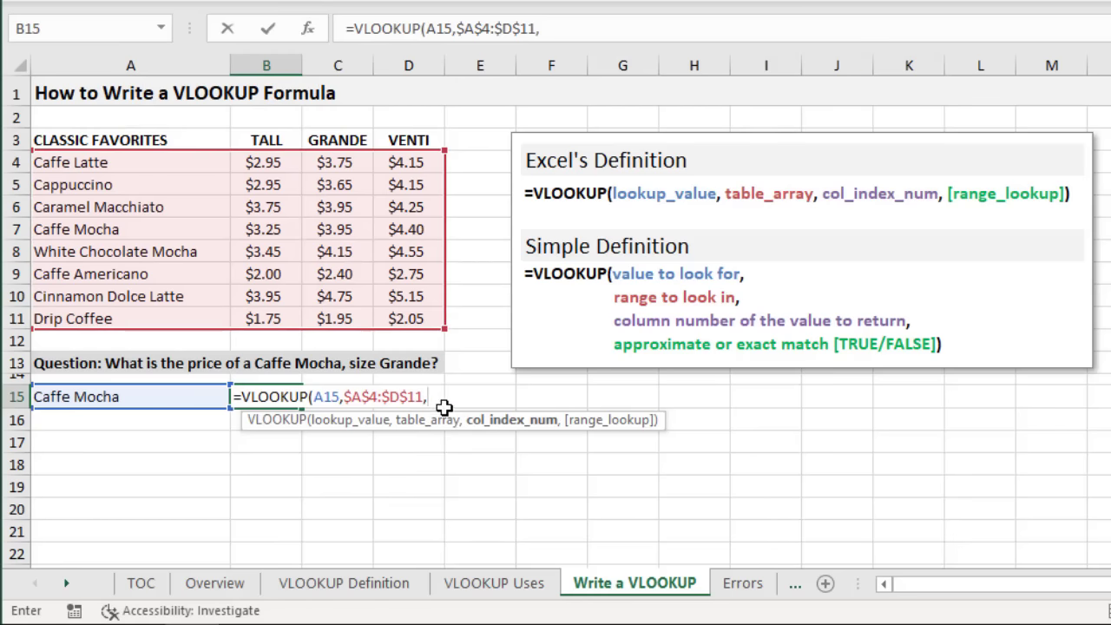
text(3,)
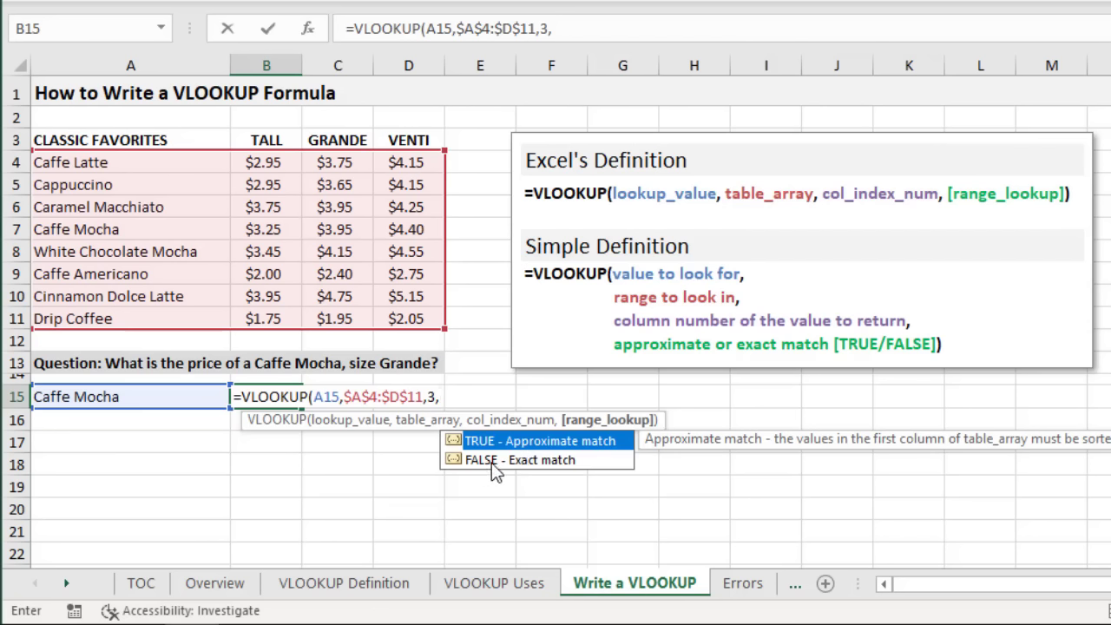
text(false)
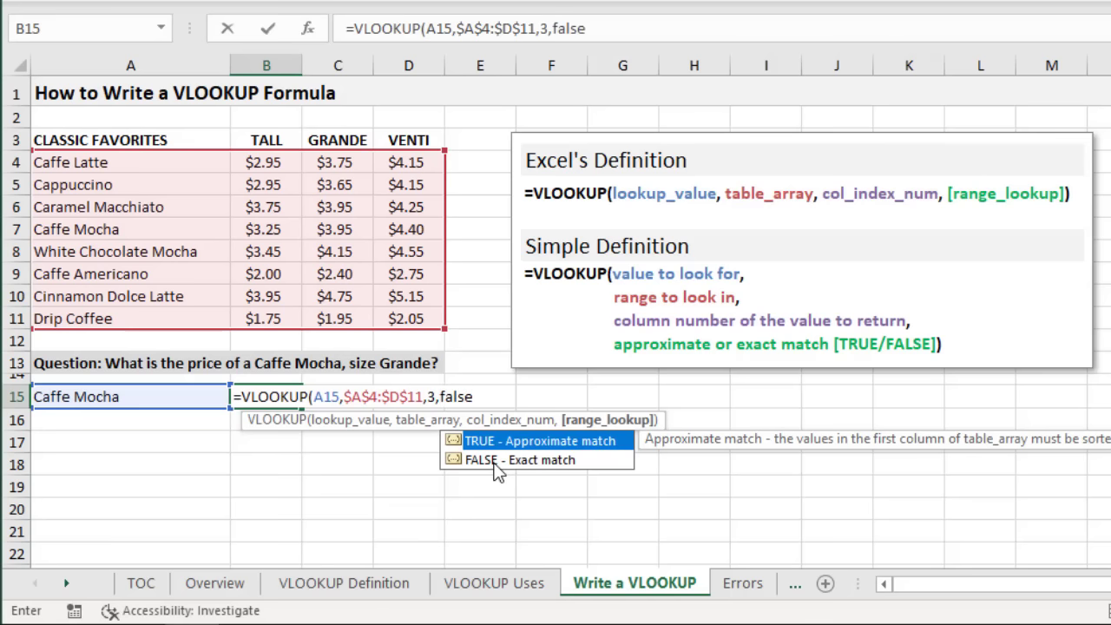
key(Down)
key(Tab)
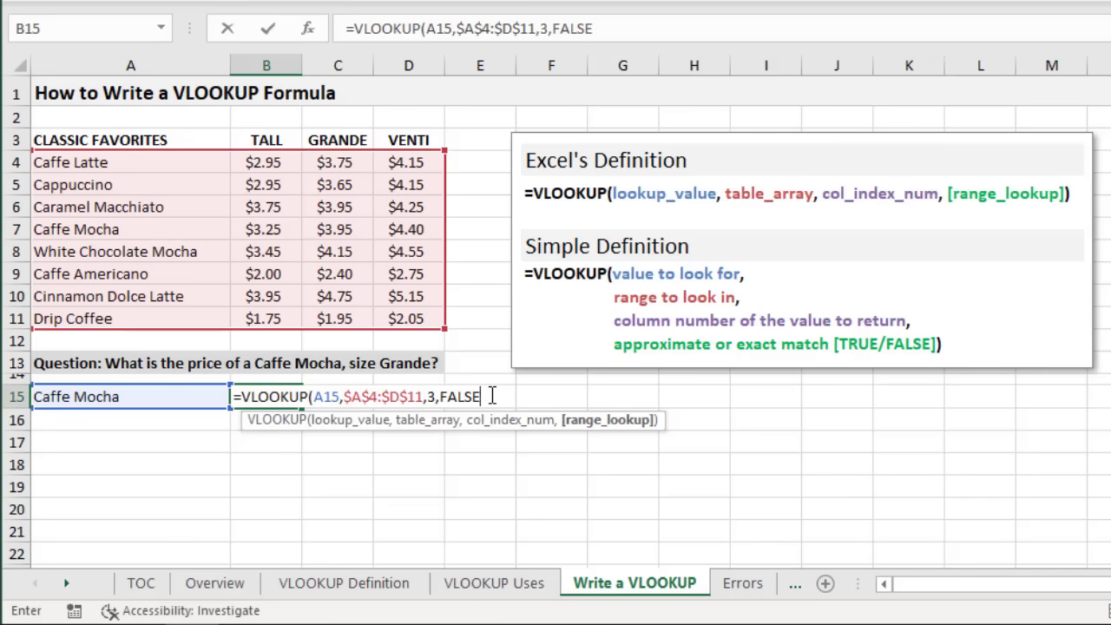
text())
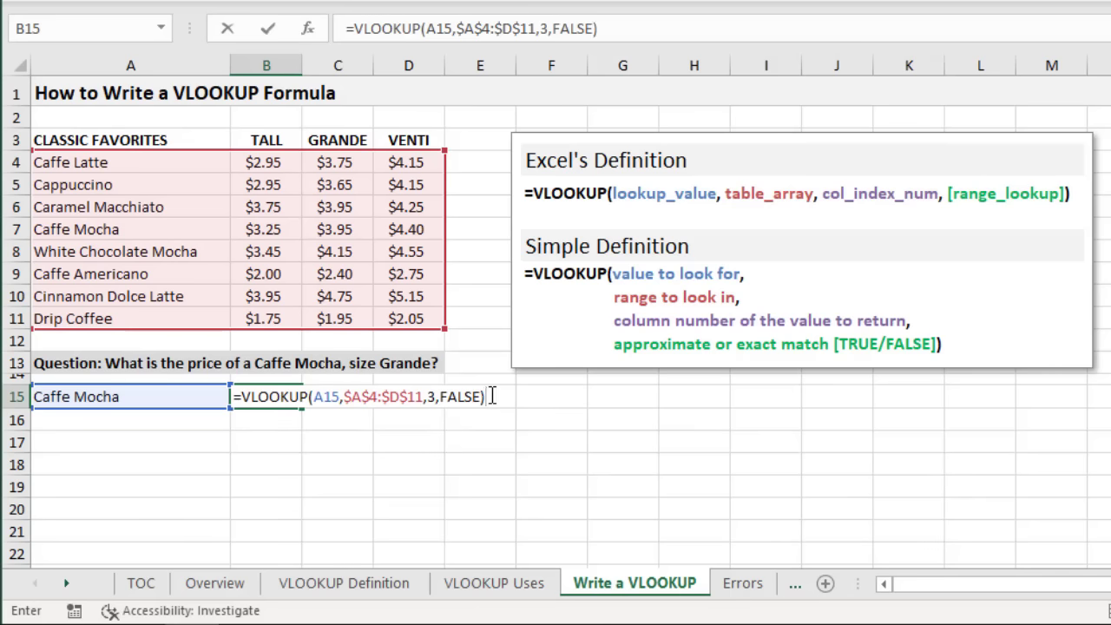
key(Return)
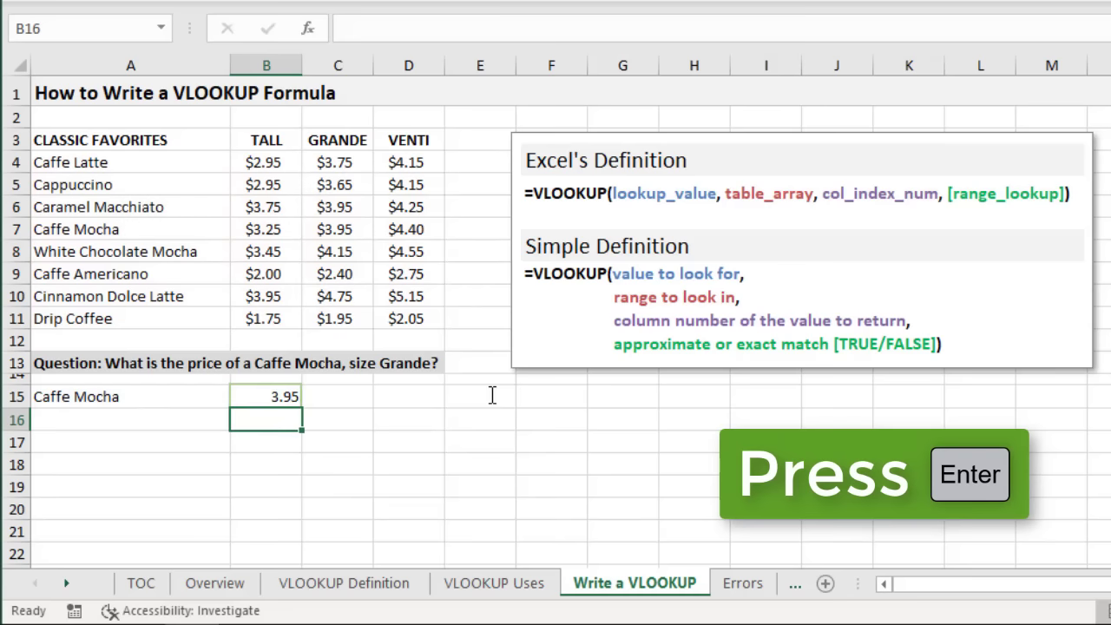
click(247, 396)
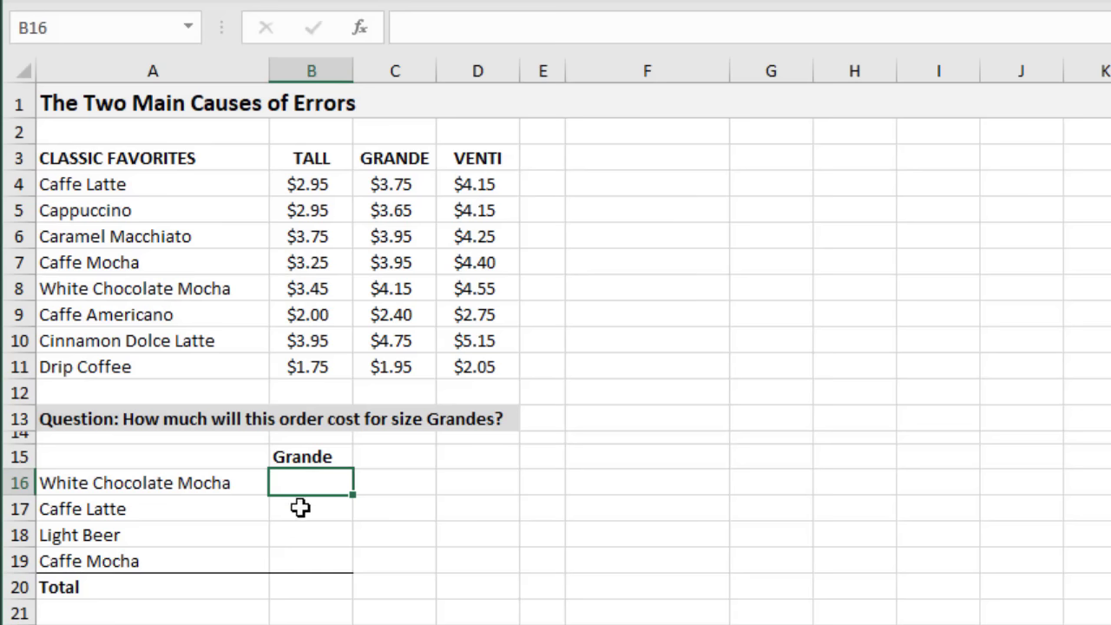
- Enter =VLOOKUP(A16,A4:D11,3,FALSE) in B16 to look up the Grande price of the White Chocolate Mocha
text(=)
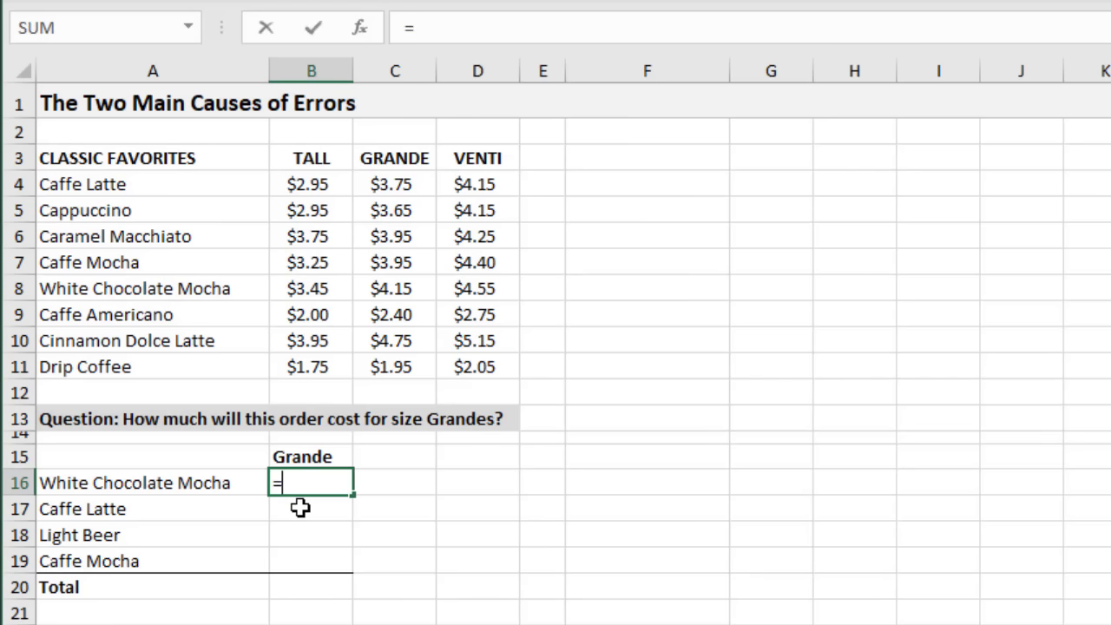
text(vl)
key(Tab)
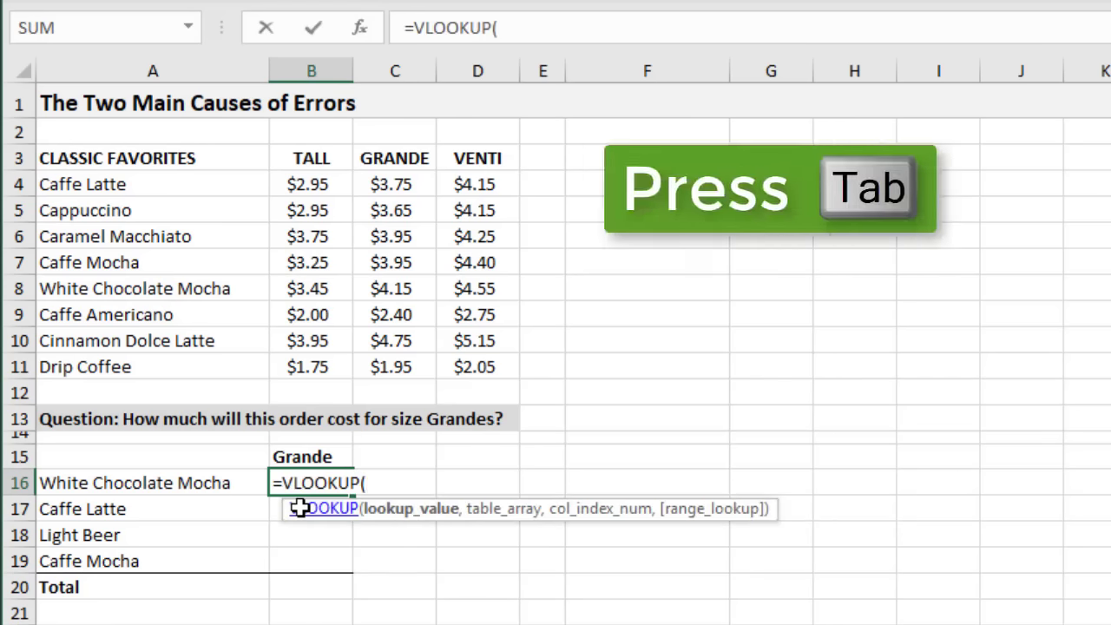
click(225, 484)
text(,)
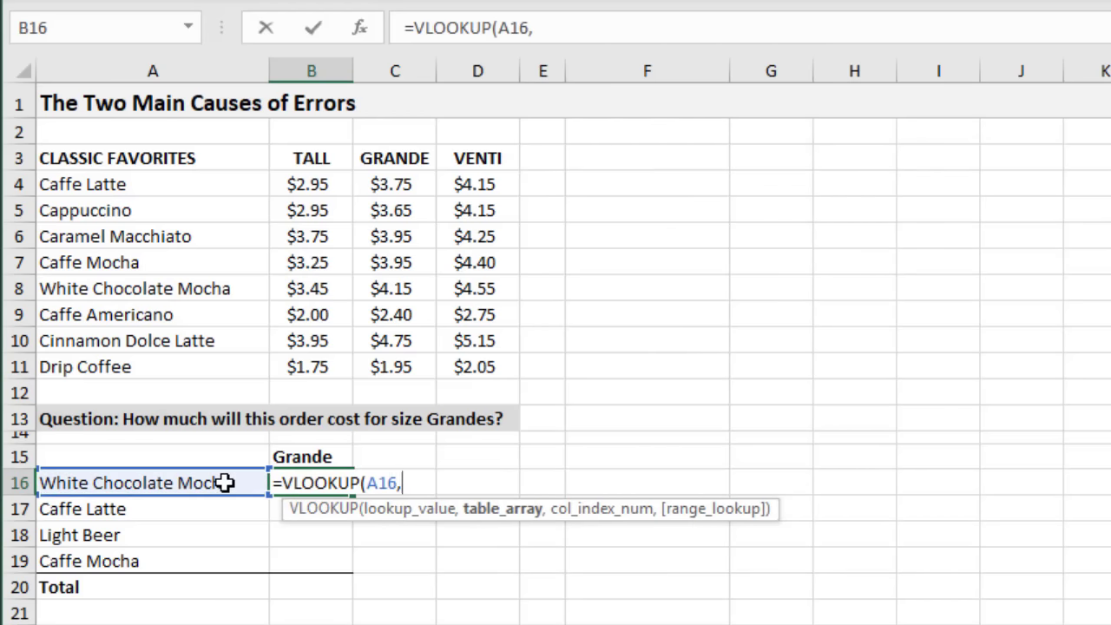
drag(194, 182, 471, 372)
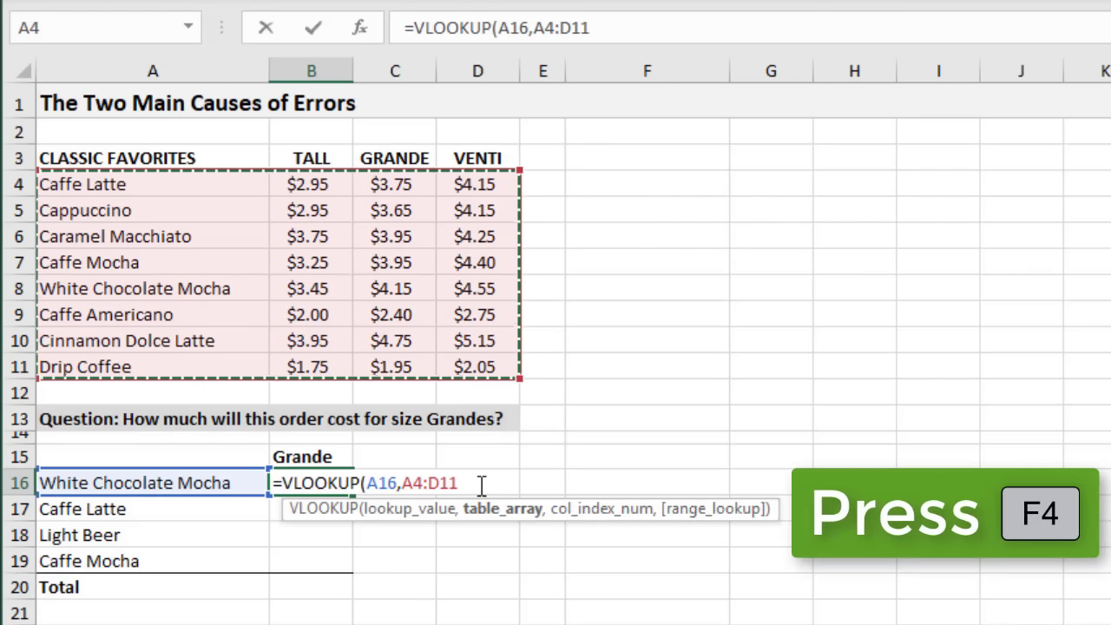
text(,)
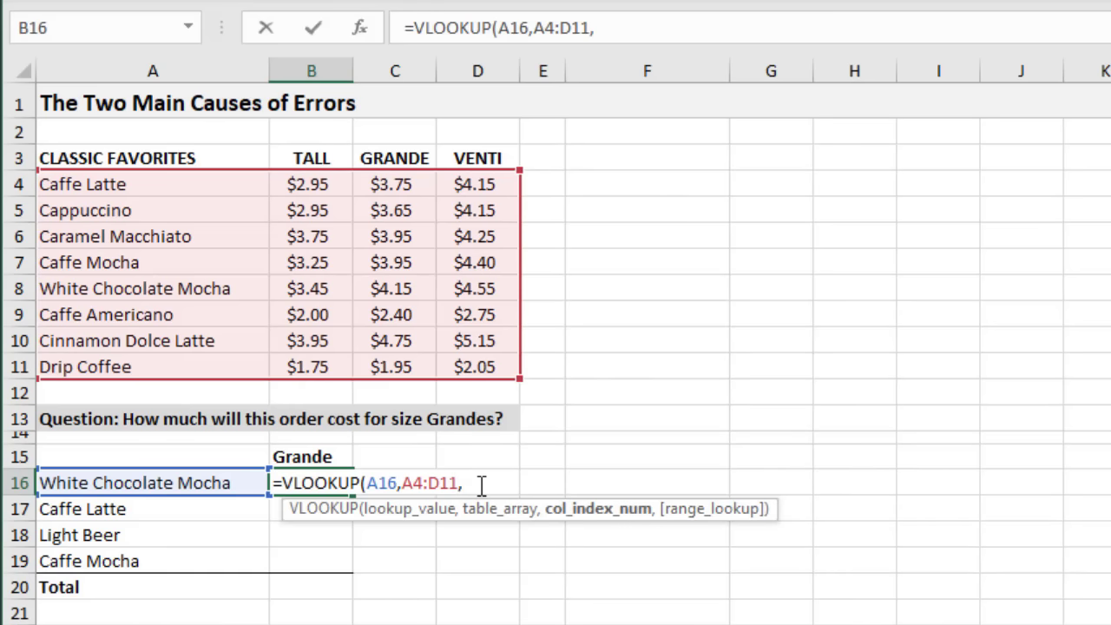
text(3,false)
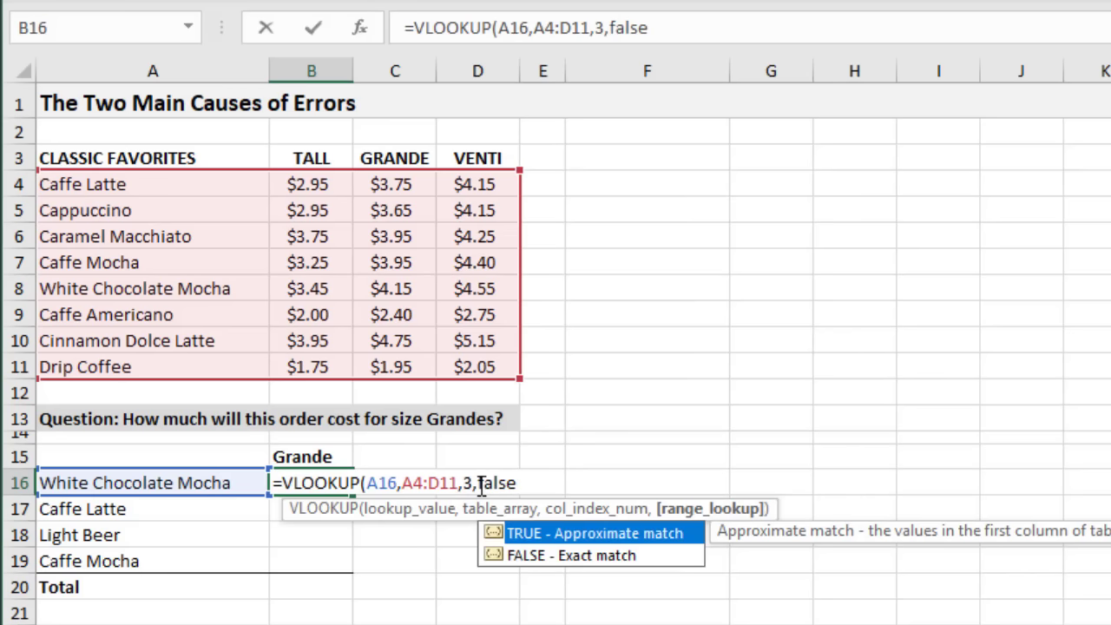
key(Tab)
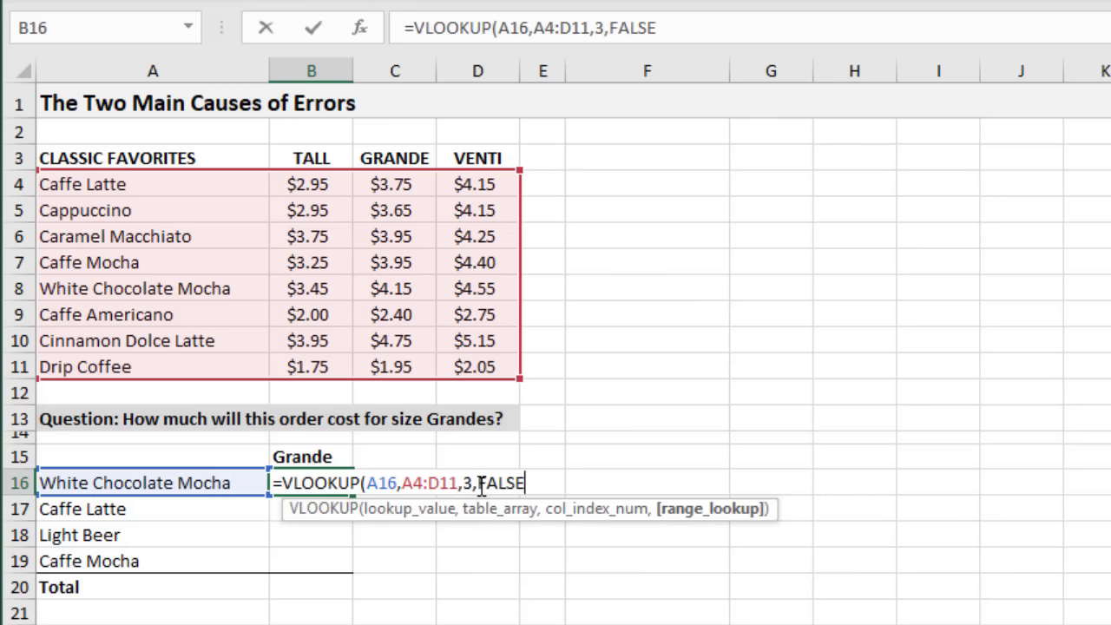
text())
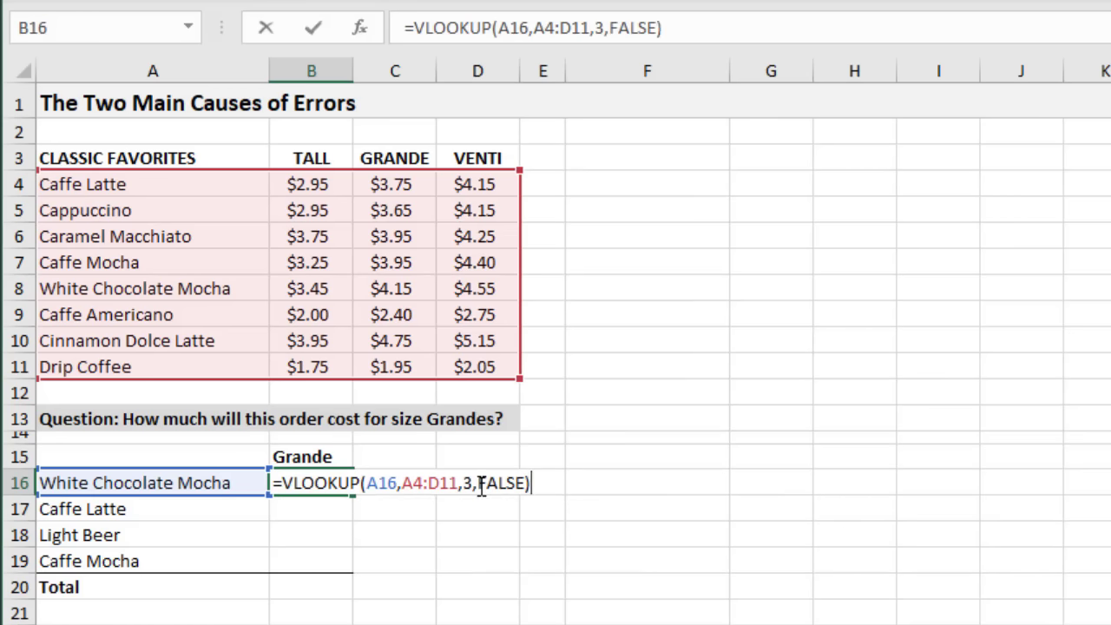
key(Return)
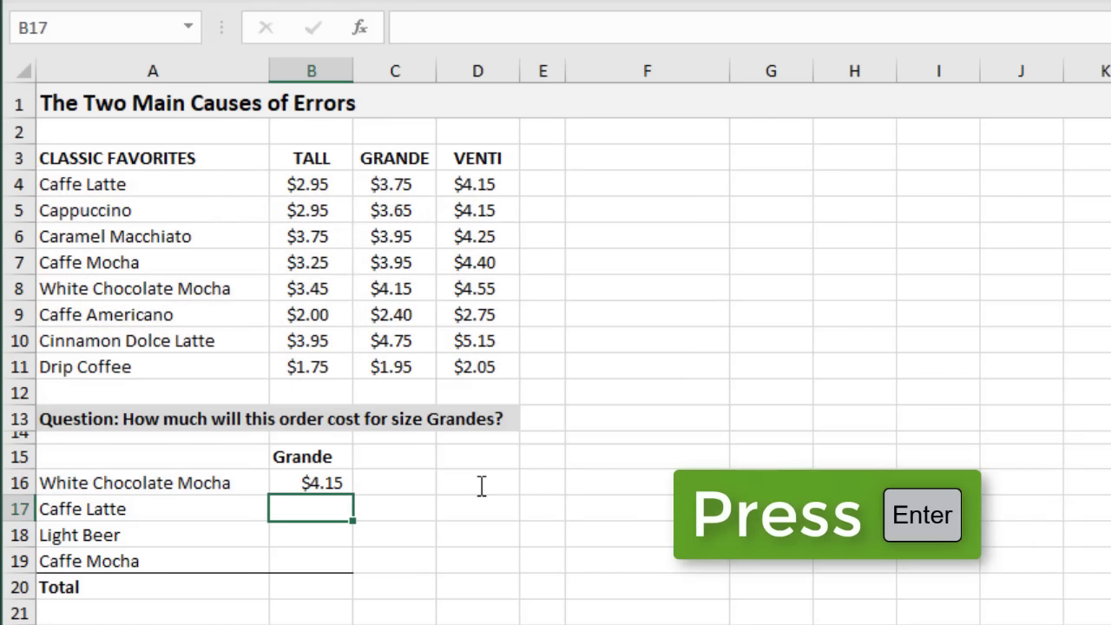
- Fill the B16 VLOOKUP formula down through B19 and examine the table array reference in B17
click(289, 482)
drag(353, 495, 356, 562)
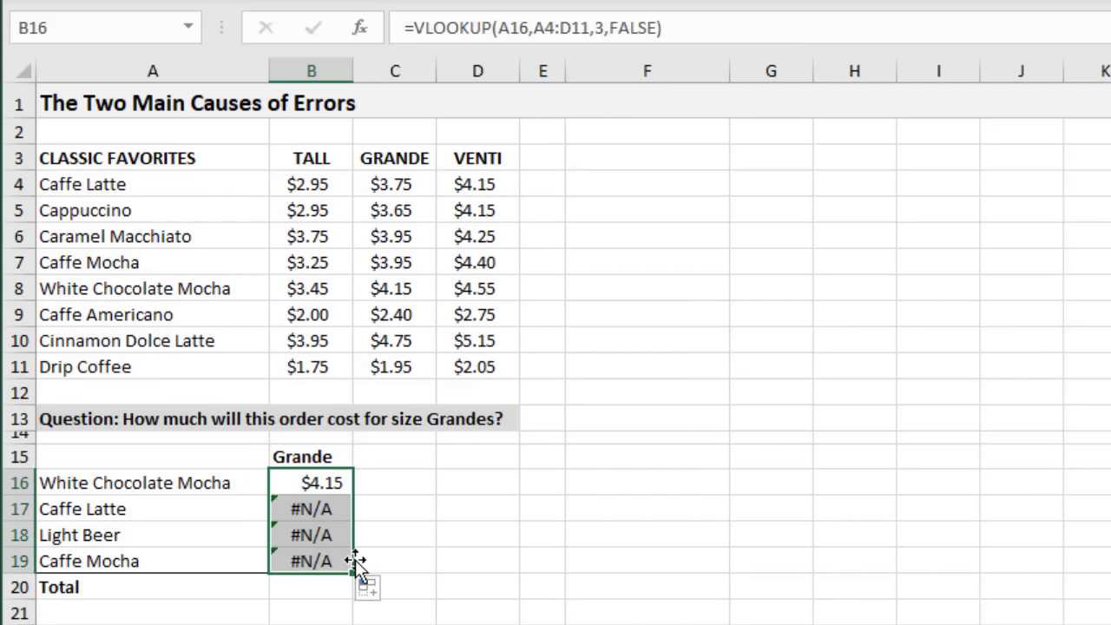
click(314, 508)
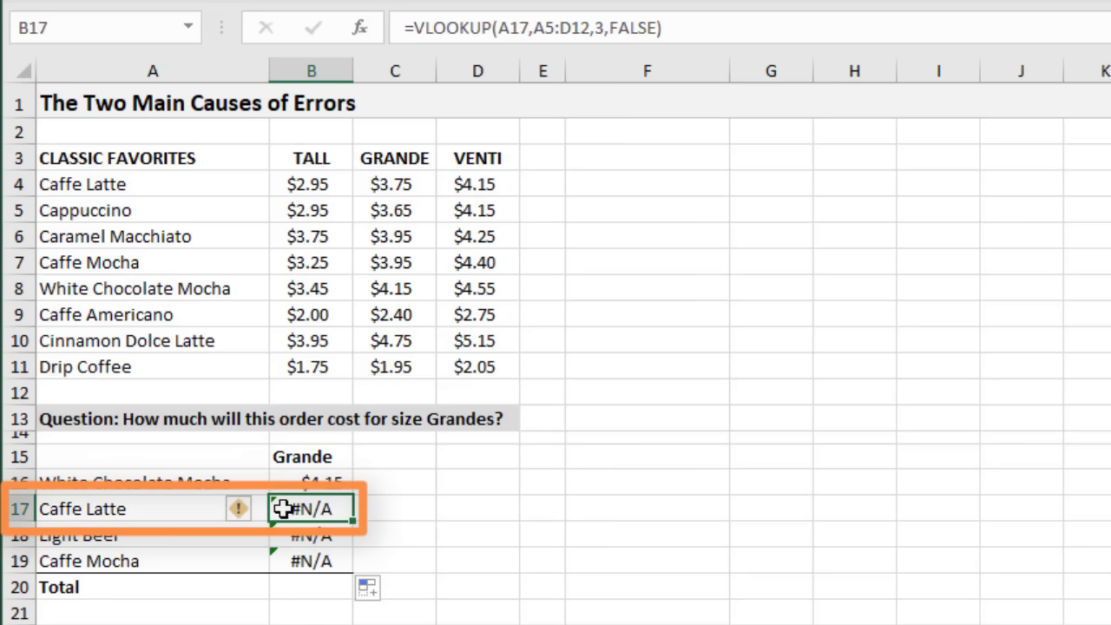
key(F2)
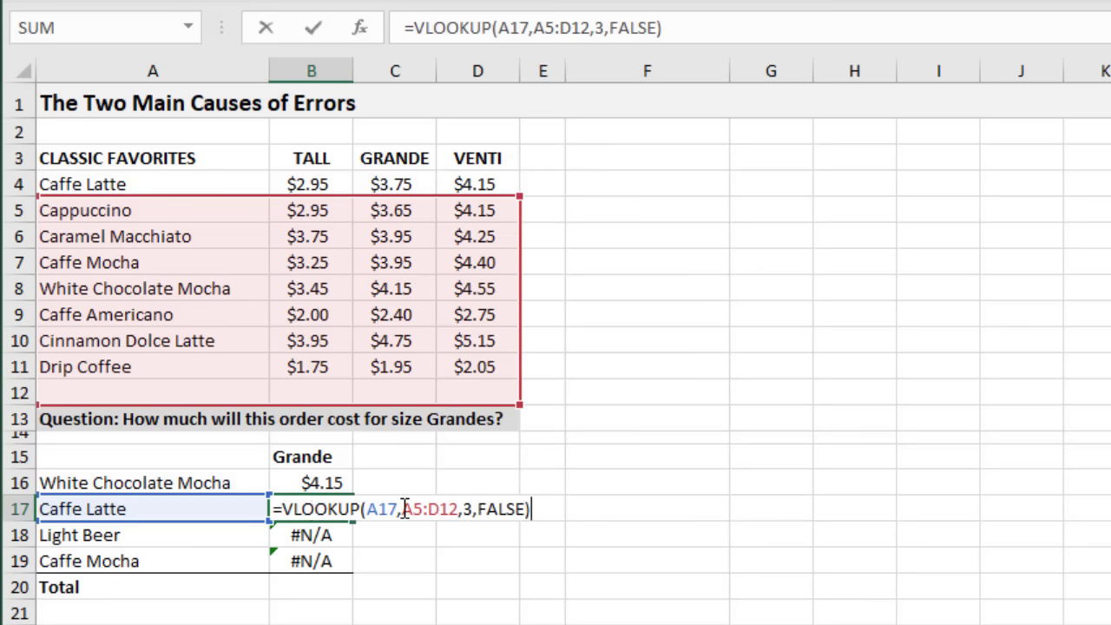
drag(404, 508, 457, 509)
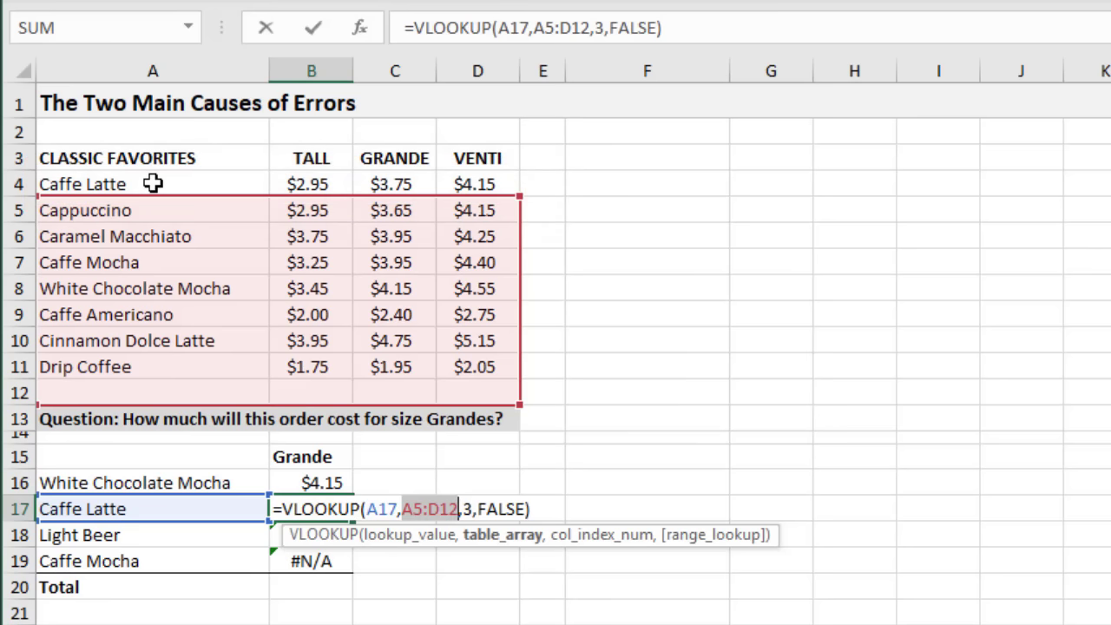
key(Escape)
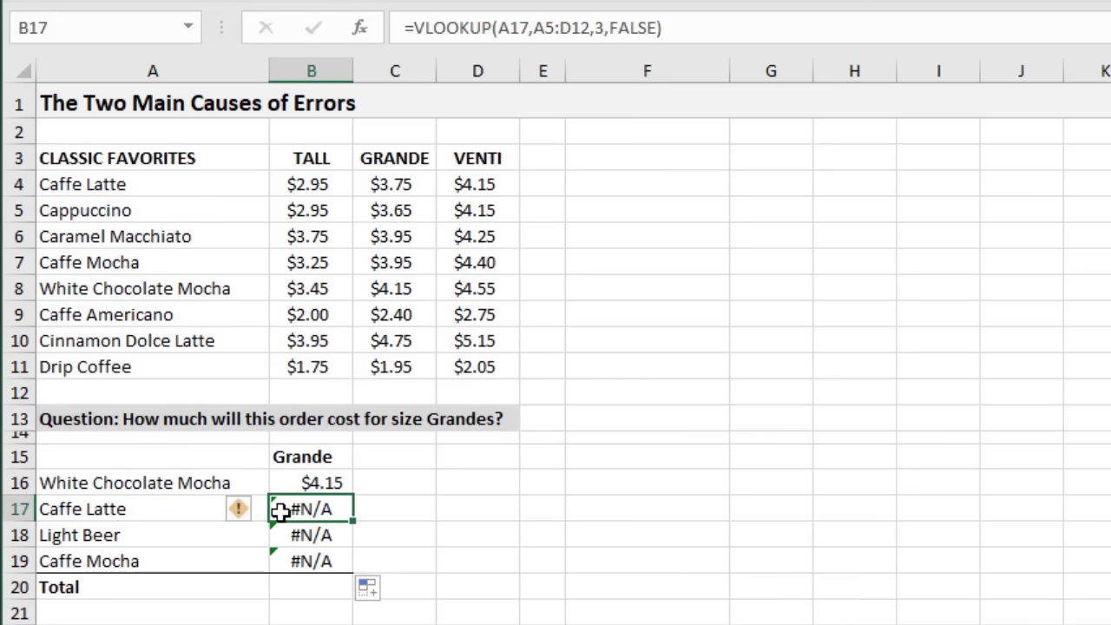
- Make the table array in B16's VLOOKUP absolute as $A$4:$D$11 and fill the formula down through B19
click(285, 483)
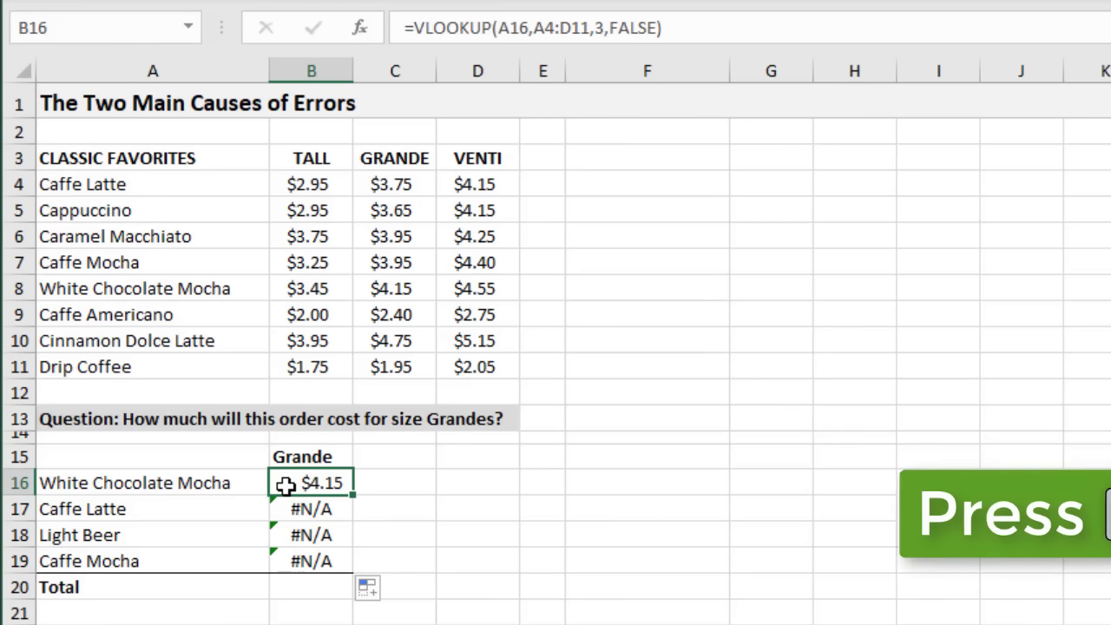
key(F2)
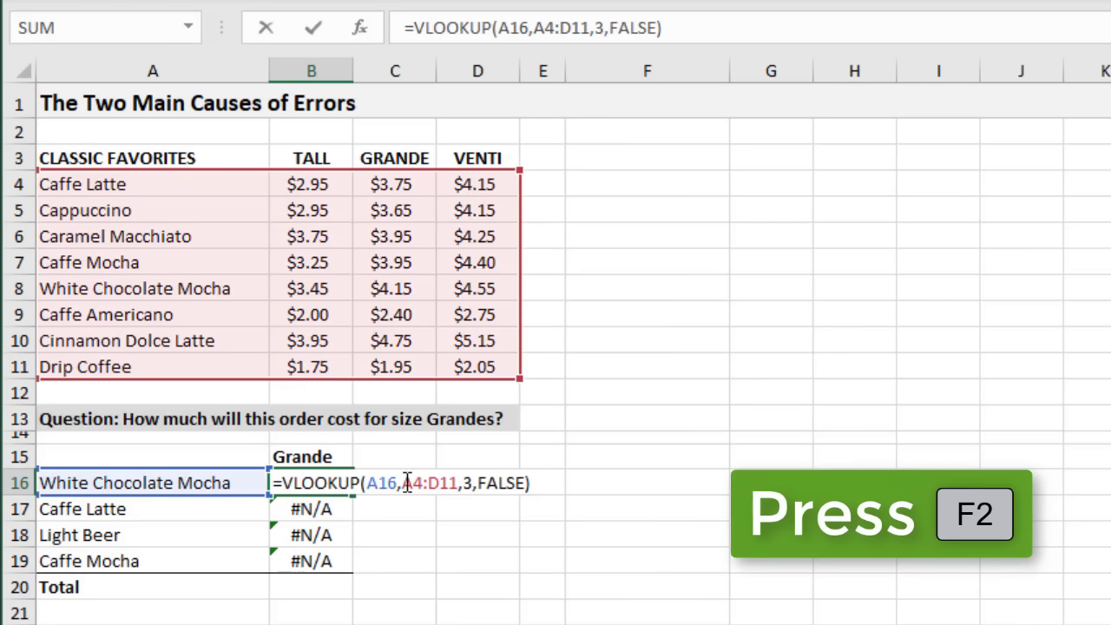
drag(402, 483, 460, 482)
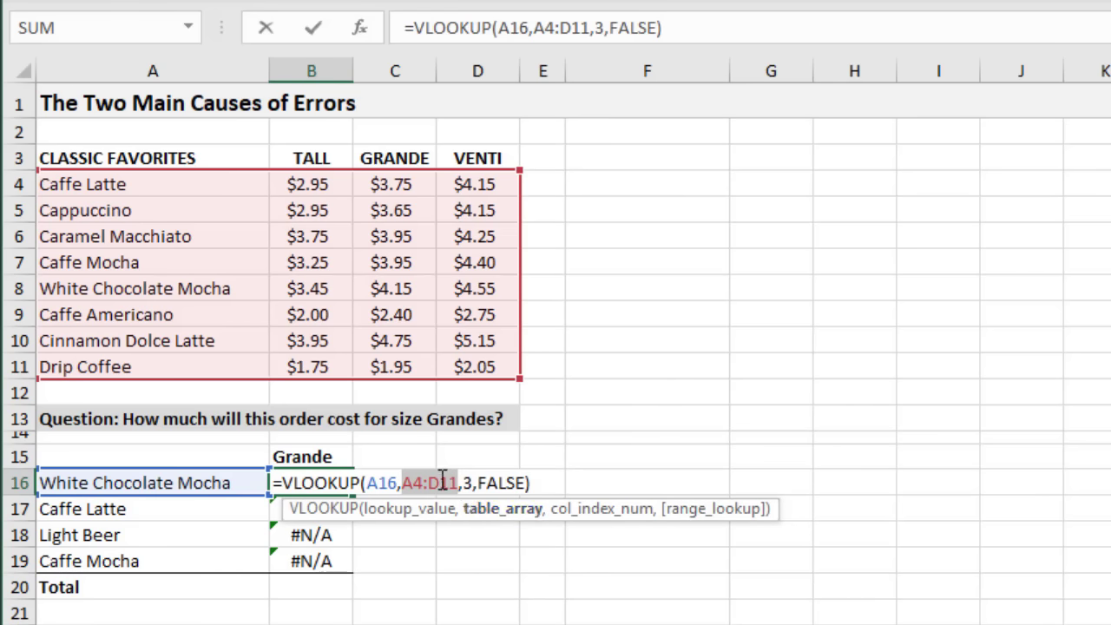
key(F4)
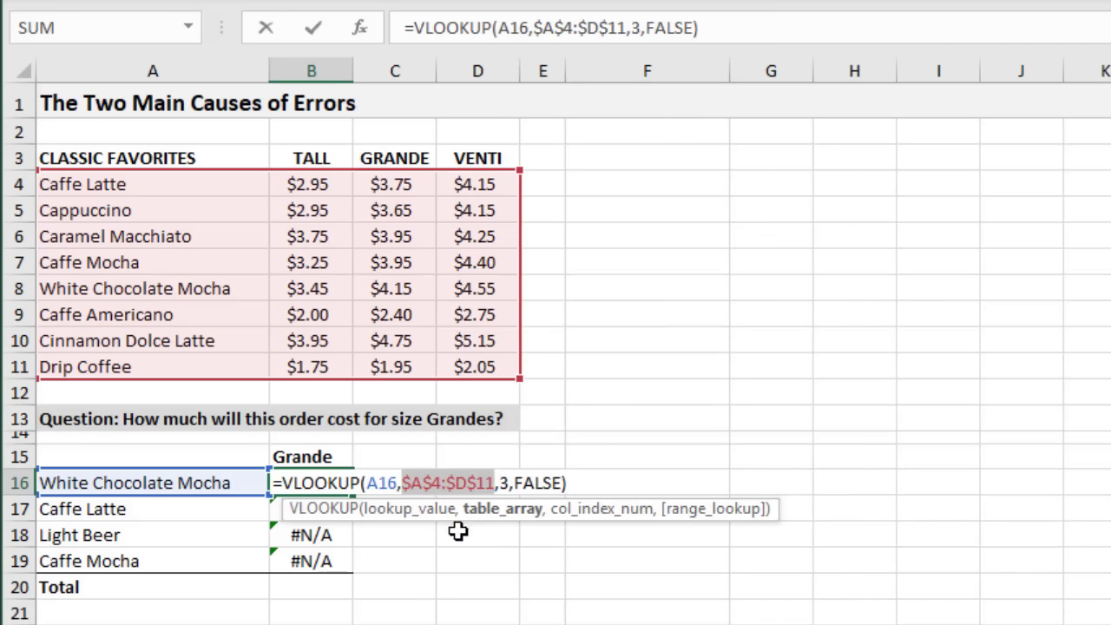
key(Return)
click(332, 483)
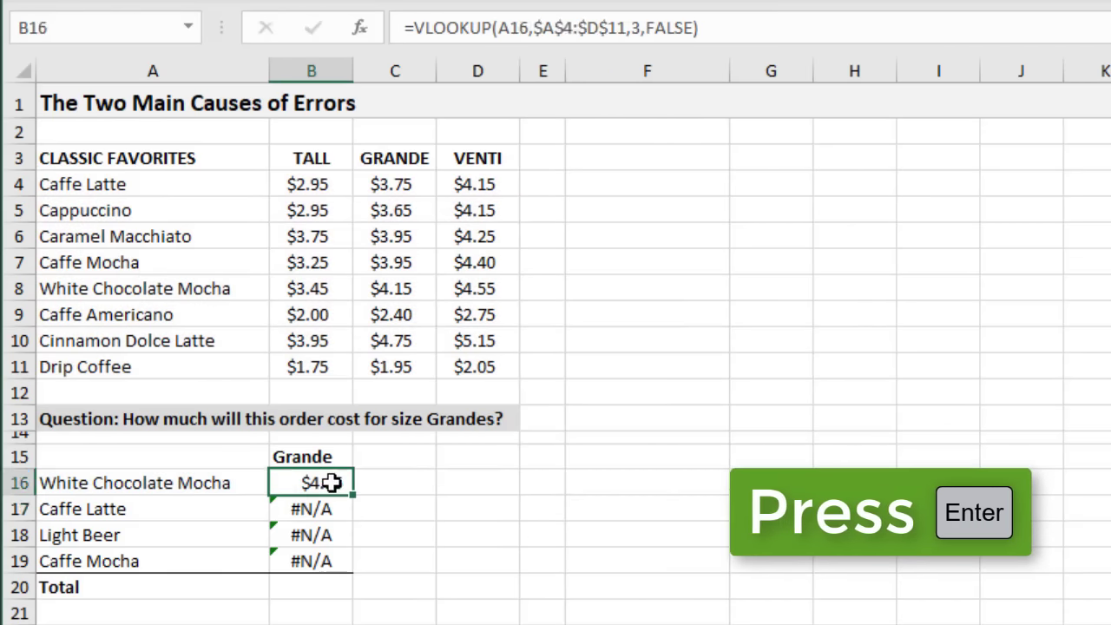
drag(356, 496, 354, 568)
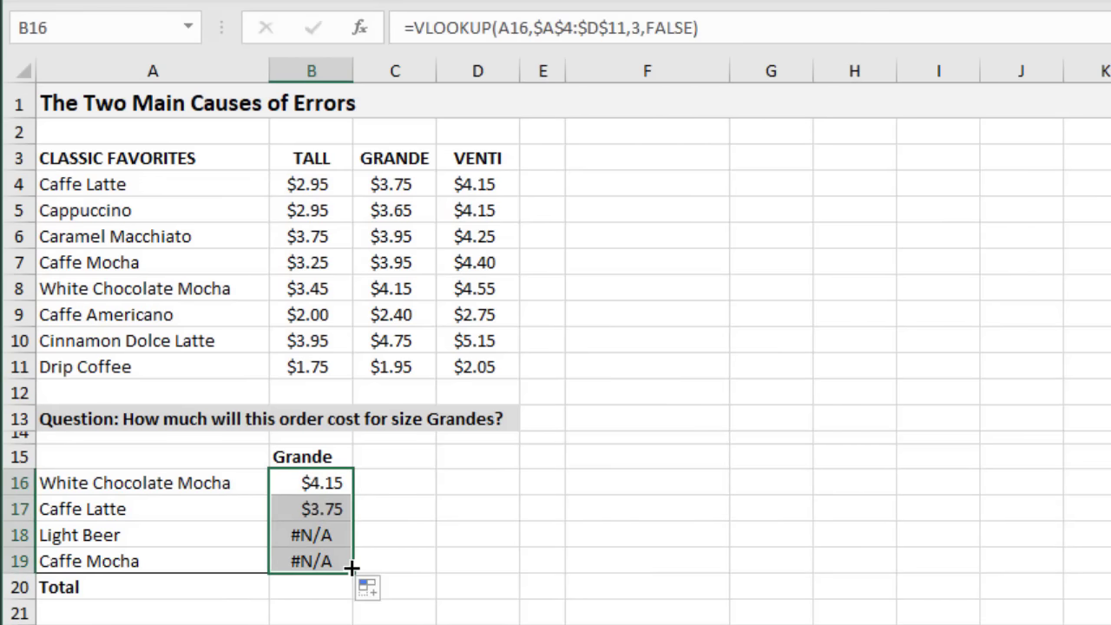
- Check the lookup value and table array references in the Caffe Latte formula in B17
click(287, 509)
key(F2)
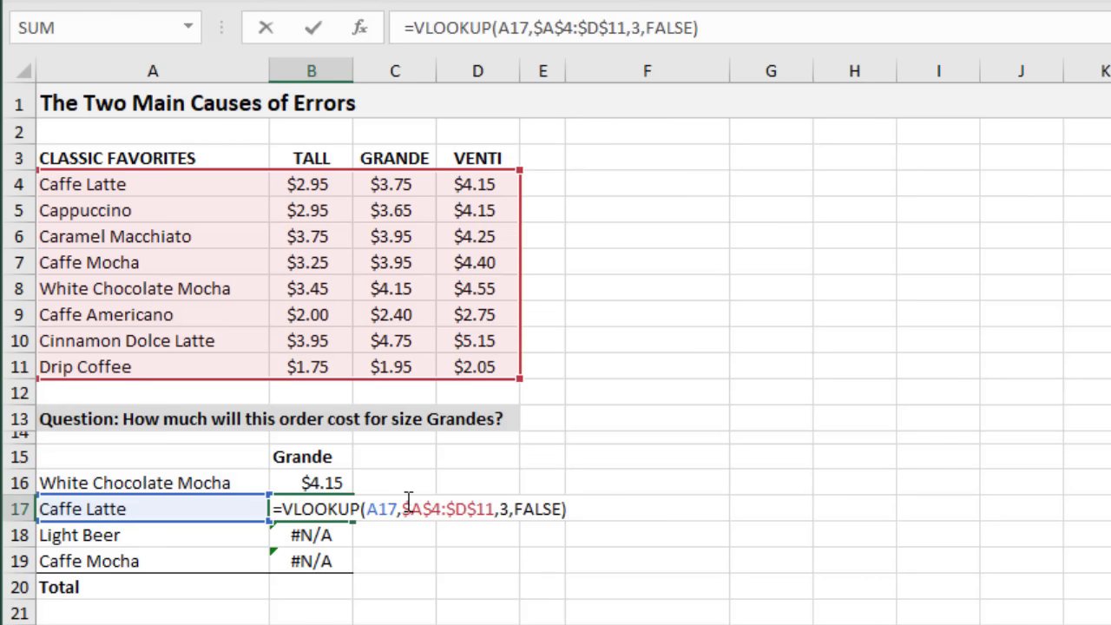
key(ctrl+Return)
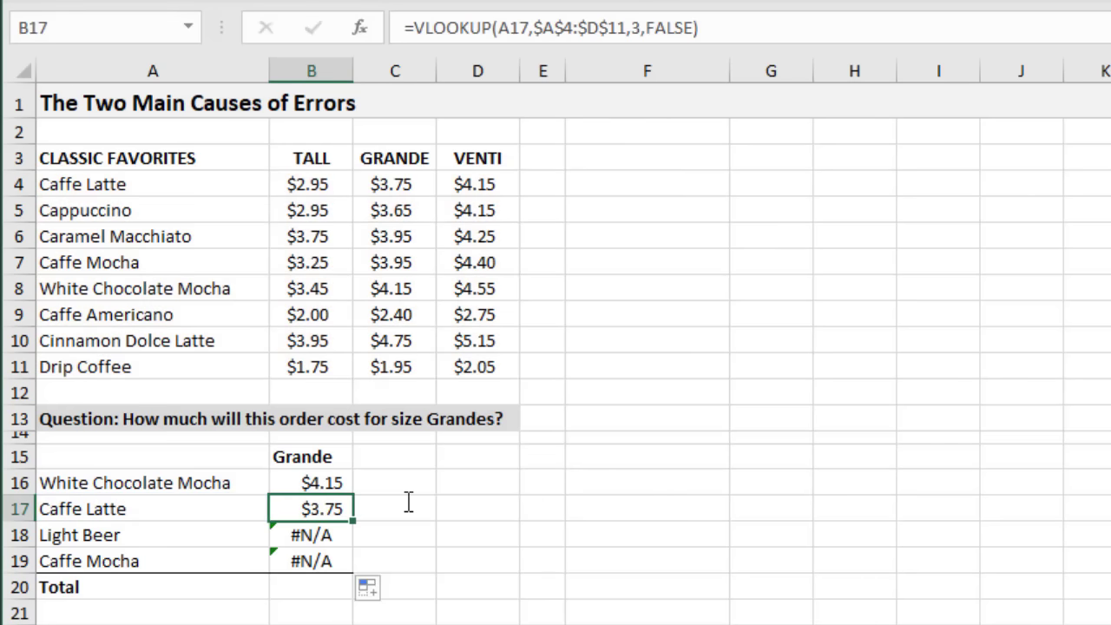
- Replace Light Beer in A18 with Caramel Macchiato copied from A6, leaving its price cell B18 selected
click(312, 535)
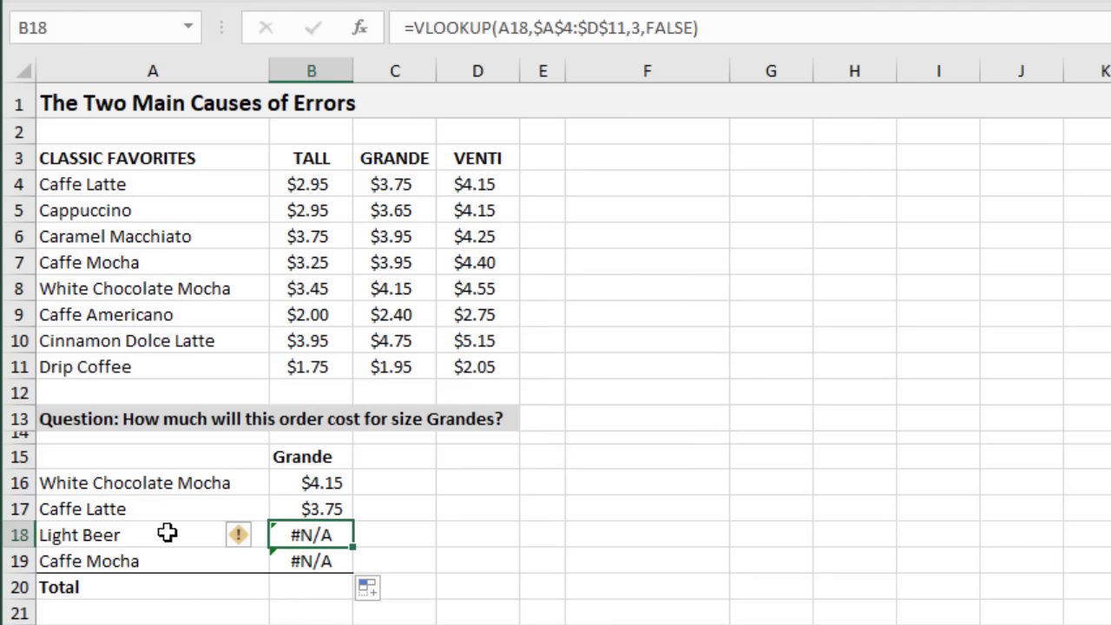
click(139, 231)
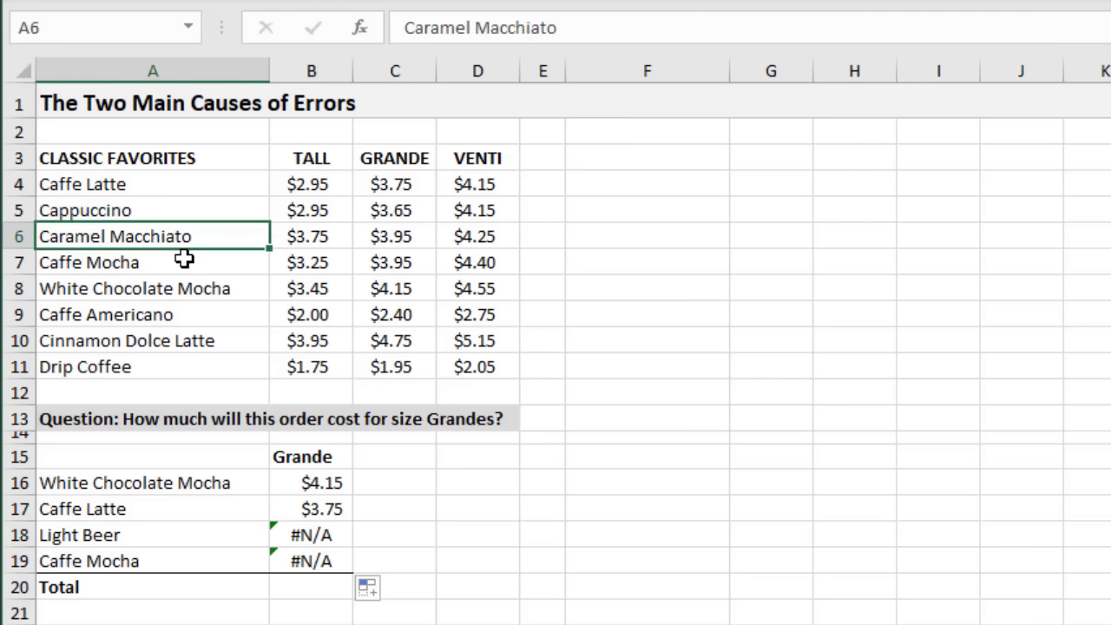
key(ctrl+c)
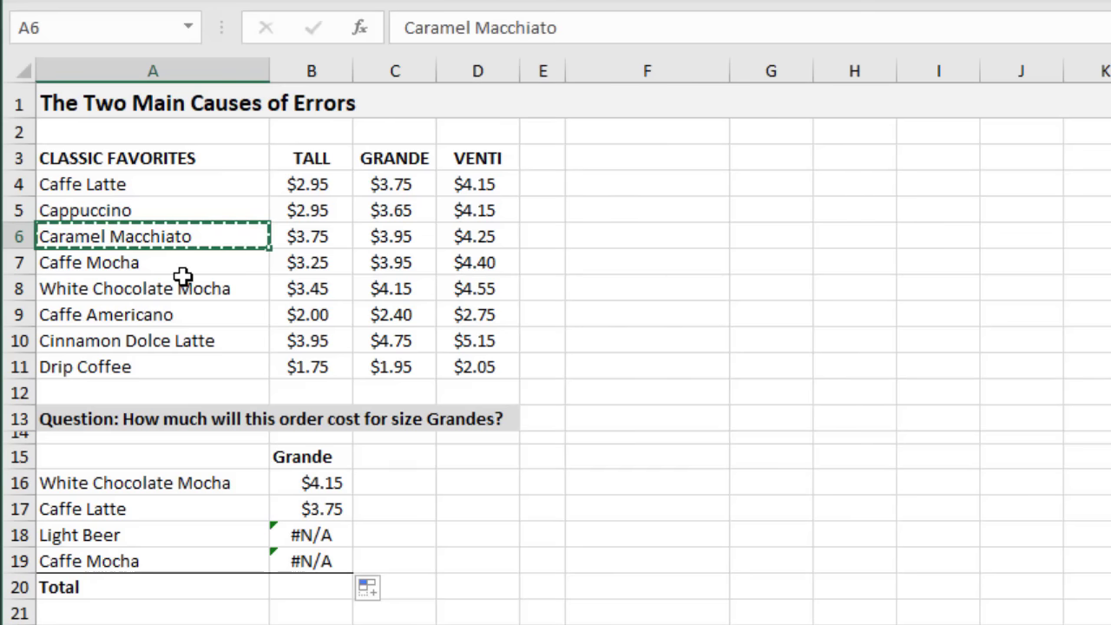
click(137, 535)
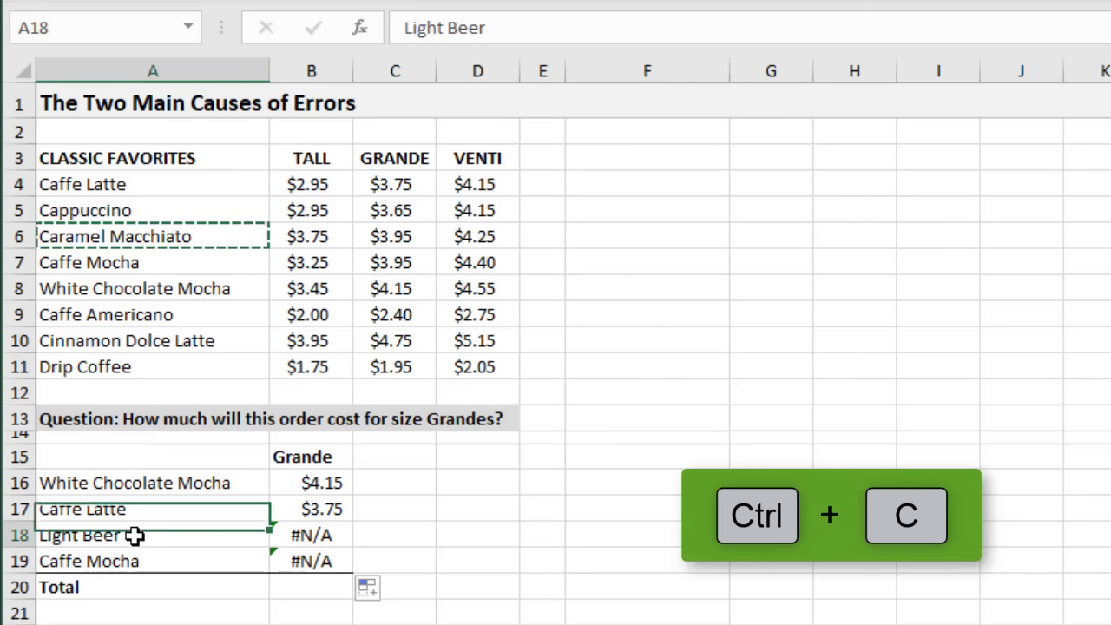
key(ctrl+v)
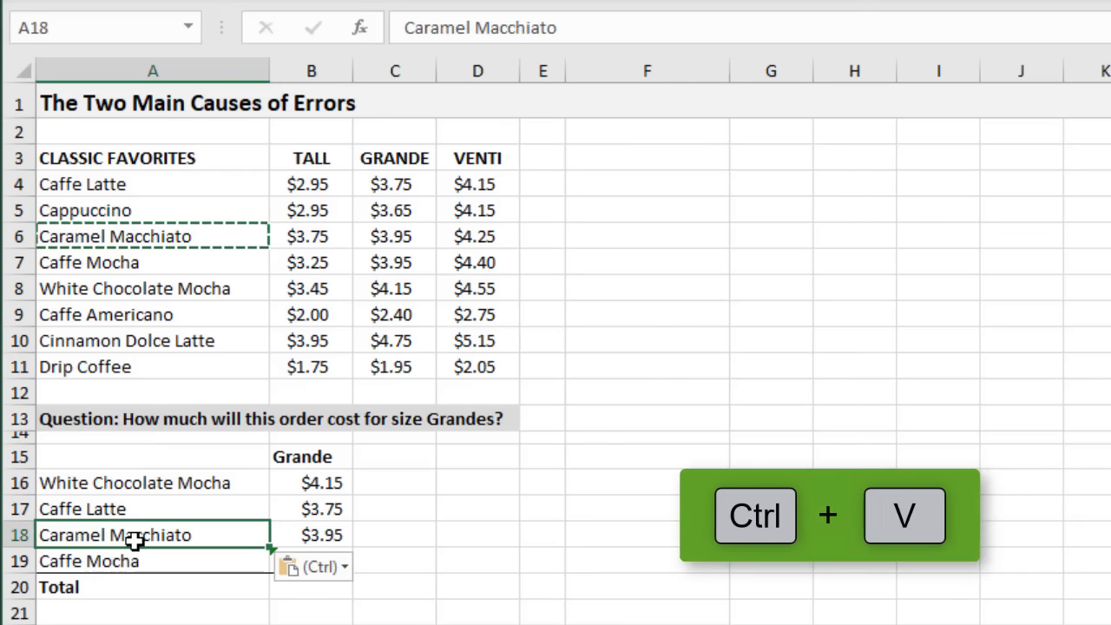
click(285, 536)
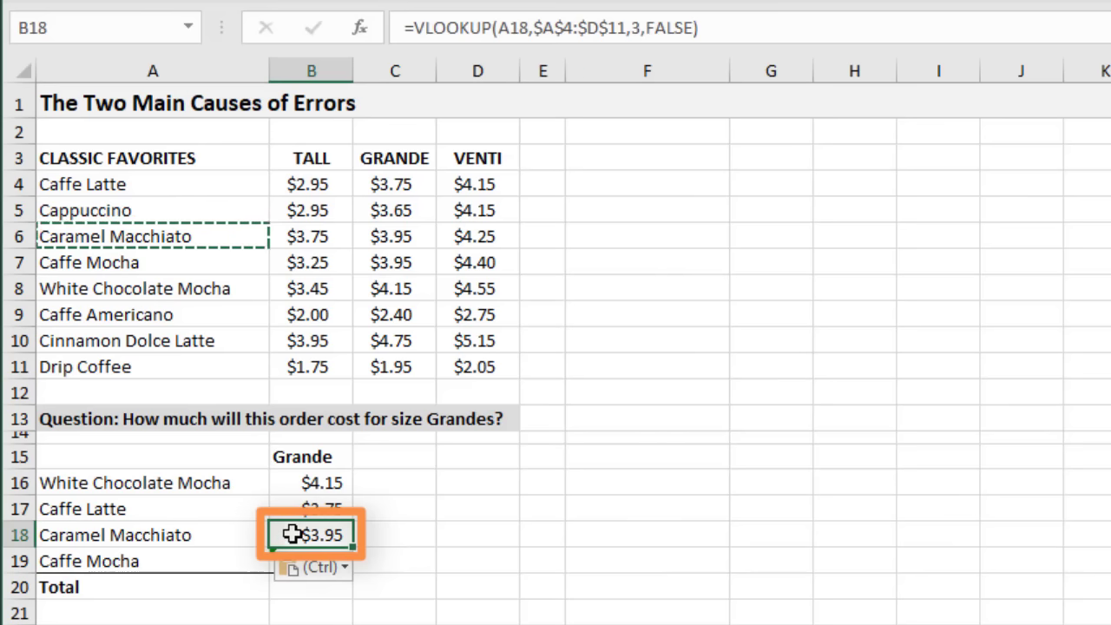
key(Escape)
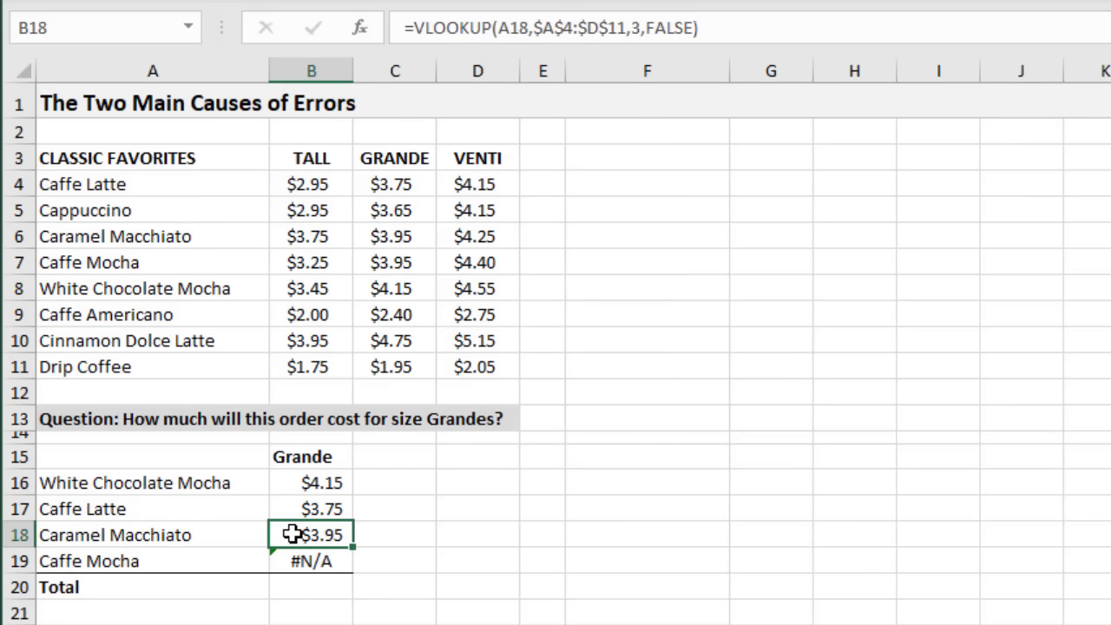
- Remove the trailing space after Caffe Mocha in A19 so the lookup value matches the drink list
click(283, 563)
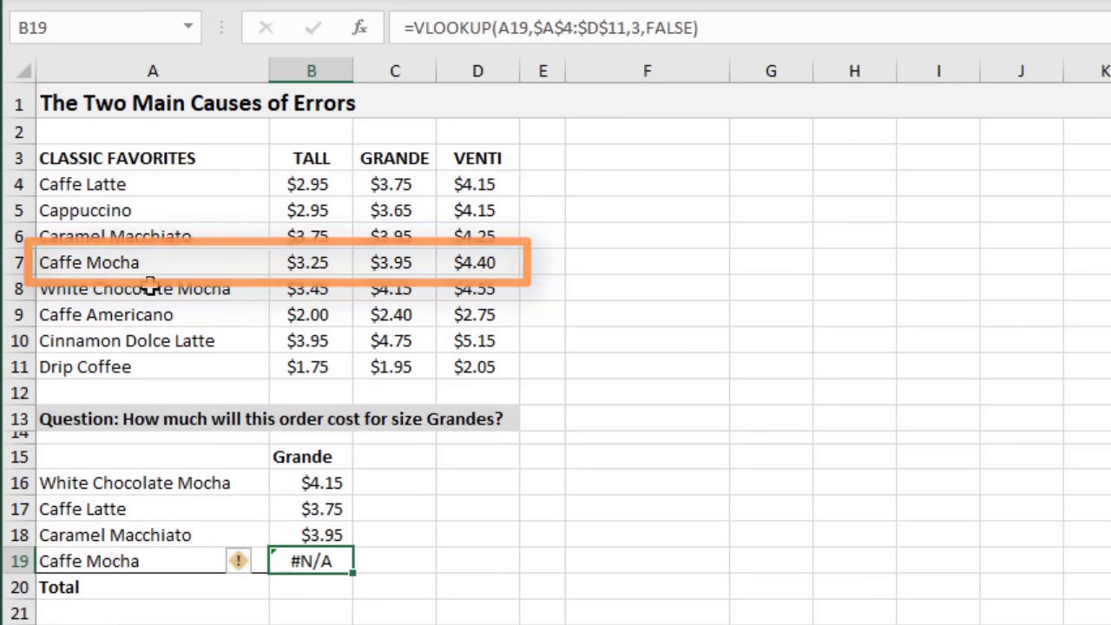
click(167, 562)
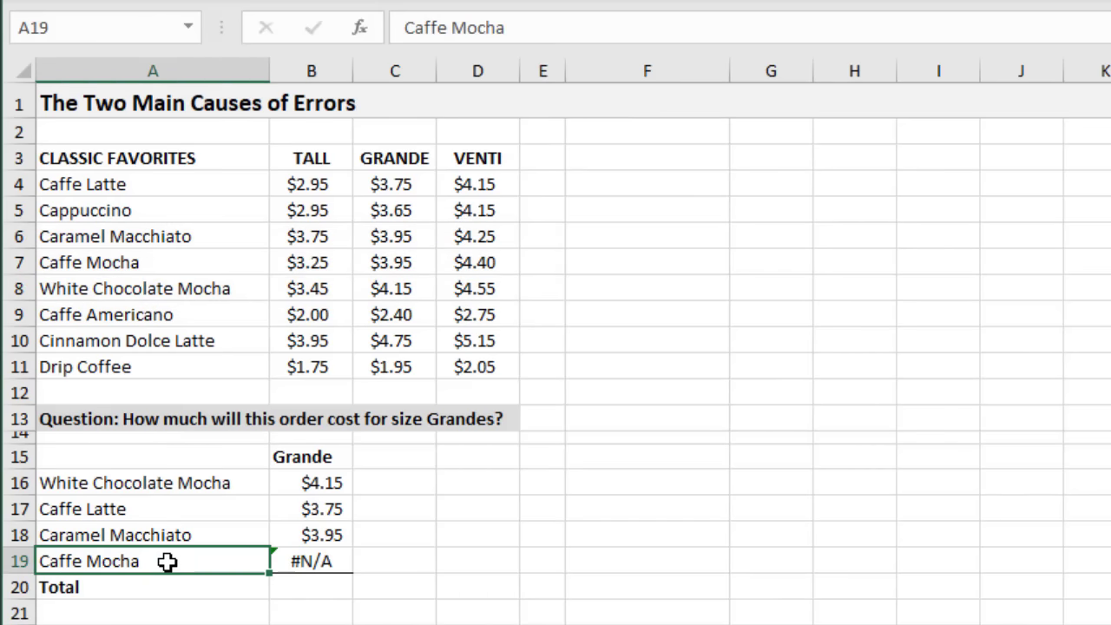
double_click(167, 562)
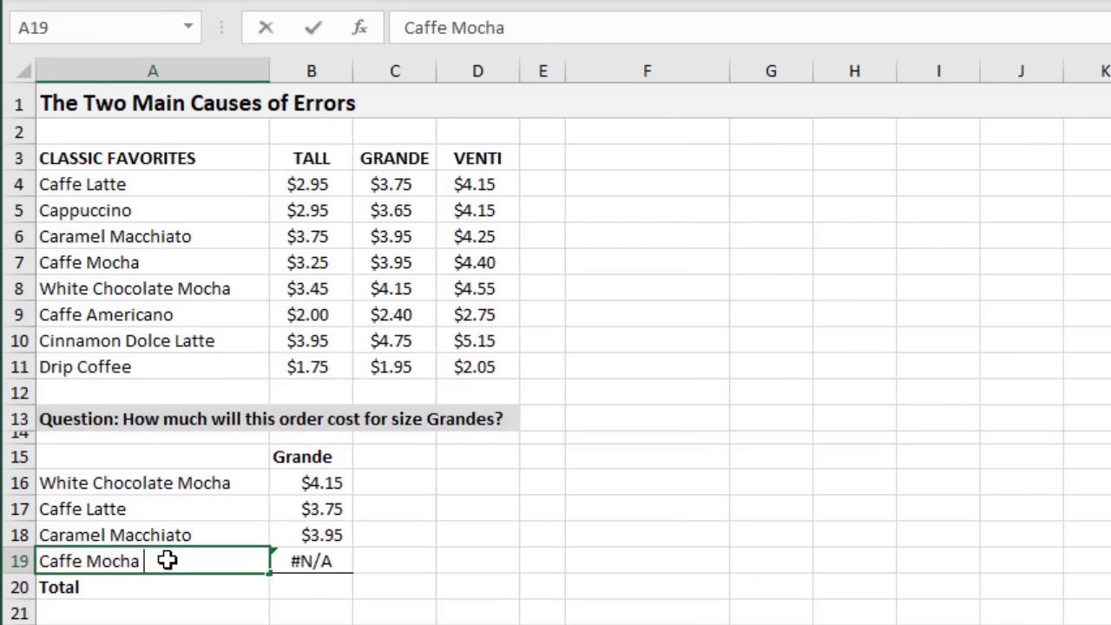
key(F2)
drag(140, 561, 159, 561)
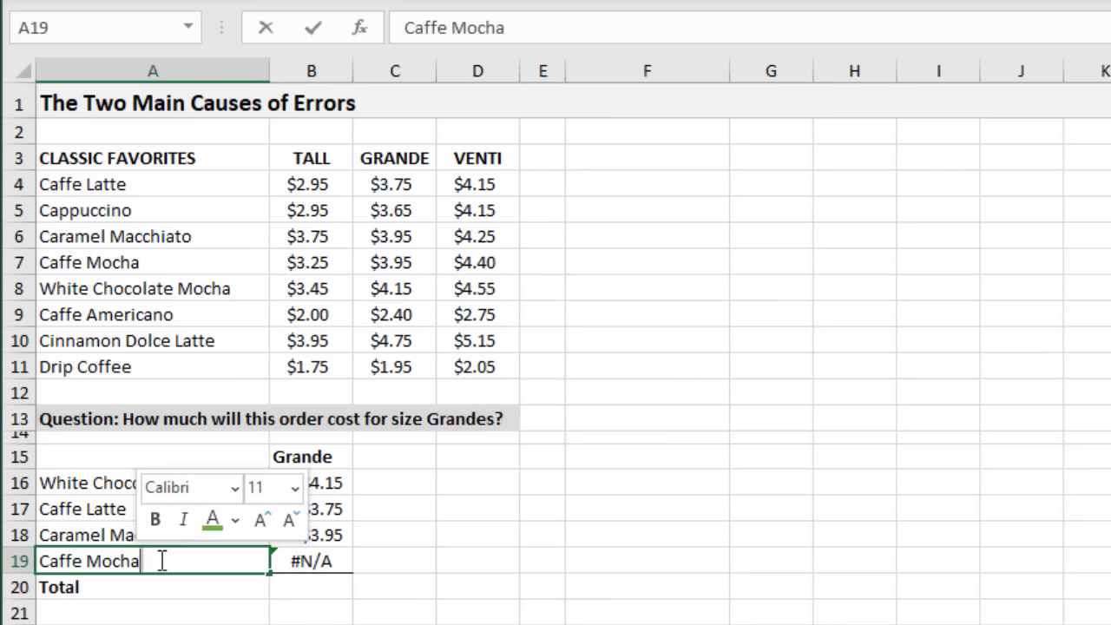
key(Escape)
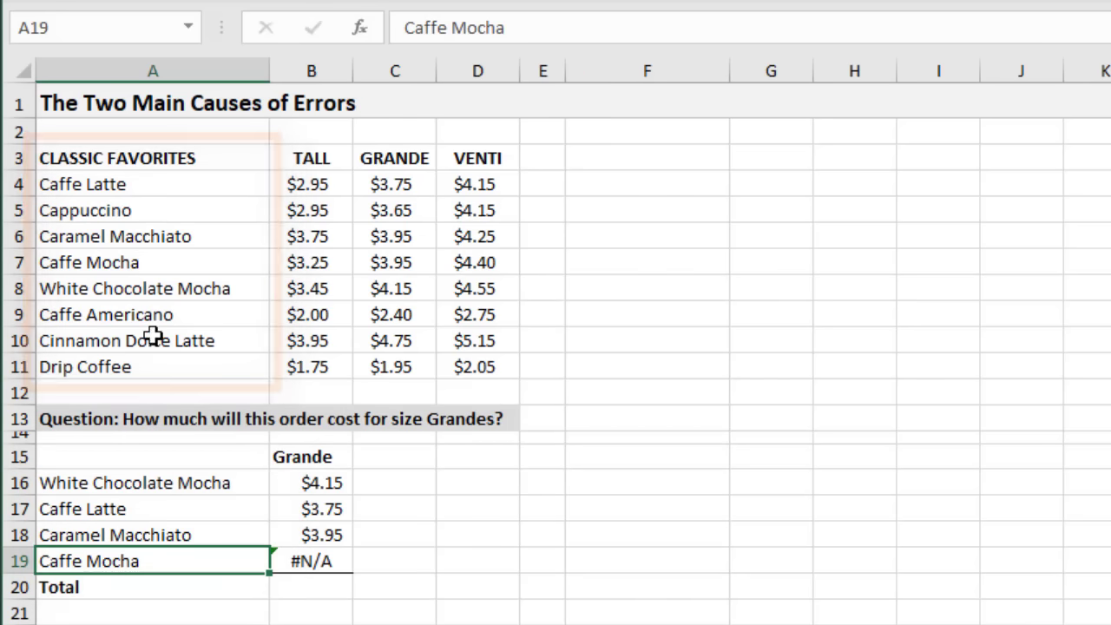
double_click(183, 562)
key(Return)
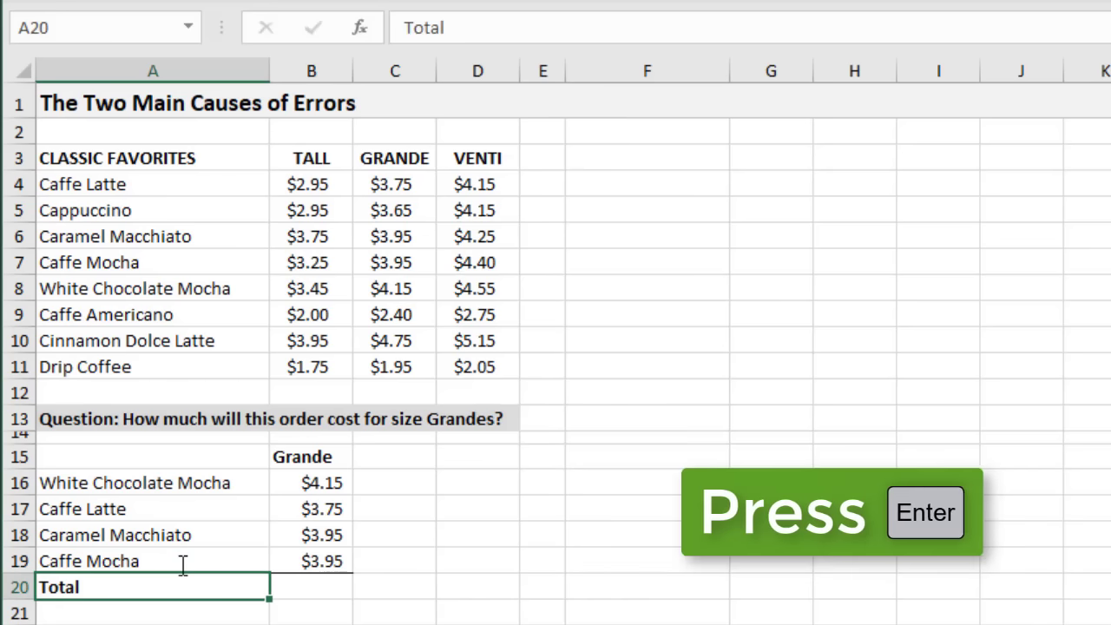
- Total the order's Grande prices in B20 with =SUM(B16:B19)
click(285, 558)
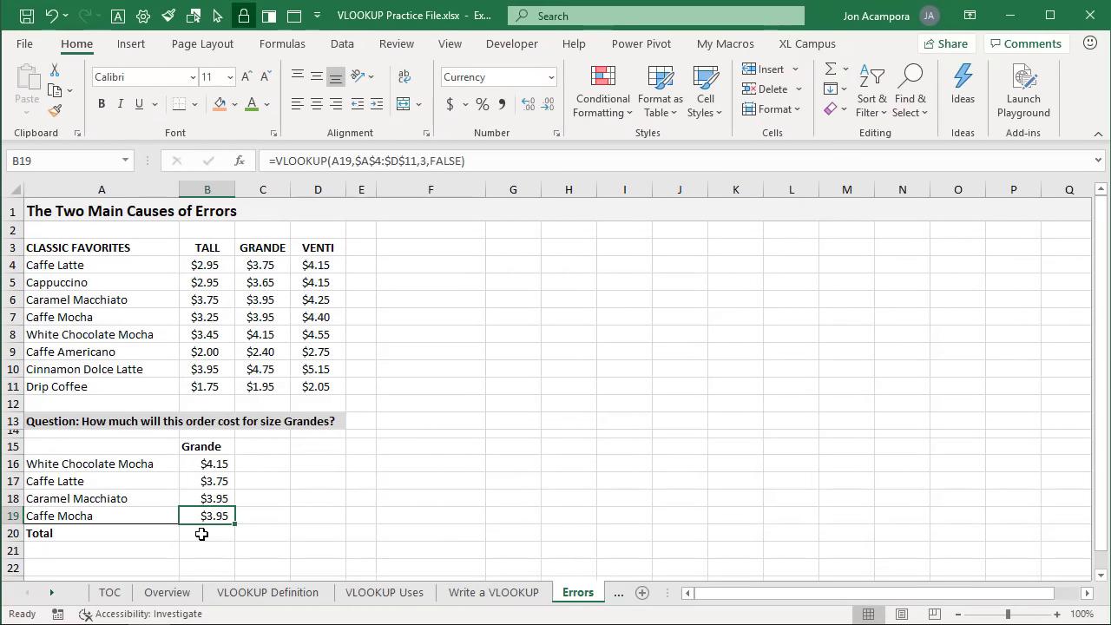
click(202, 534)
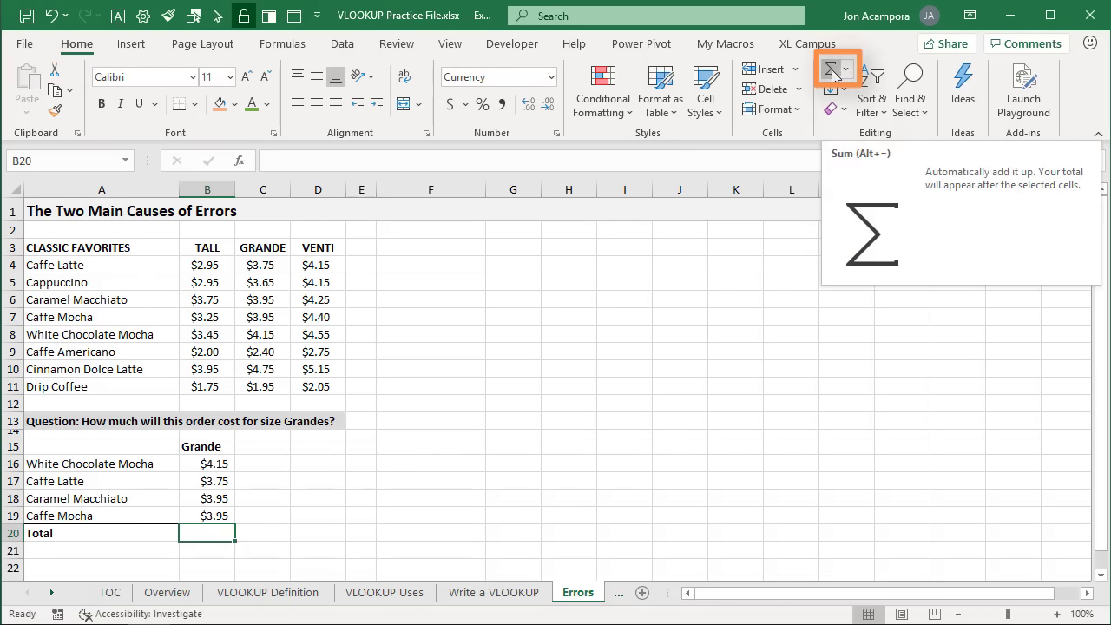
key(alt+equal)
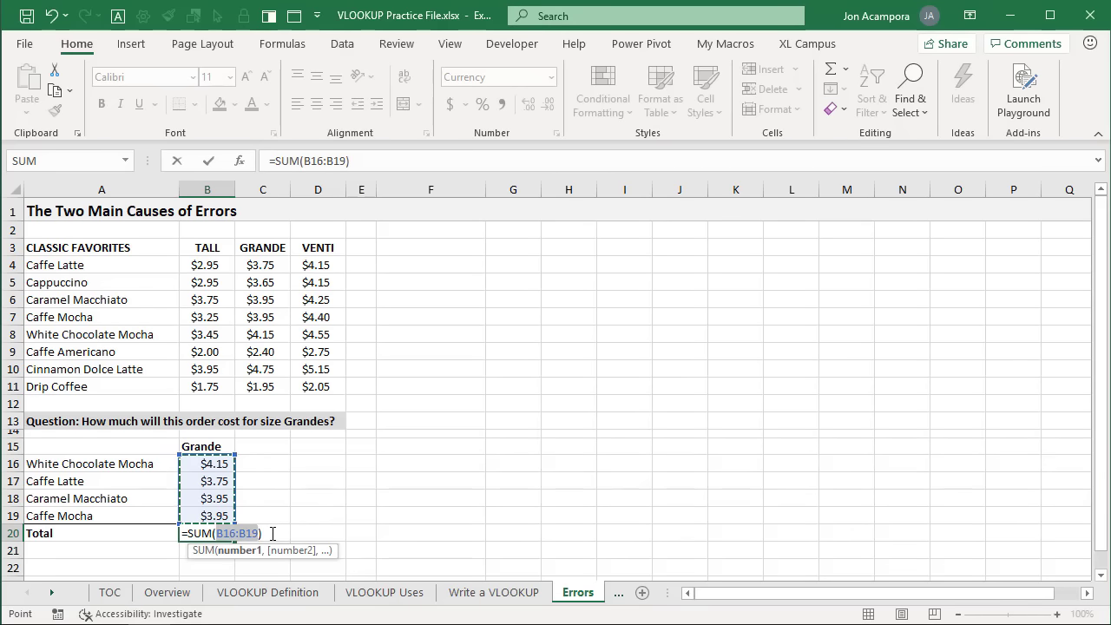
key(Return)
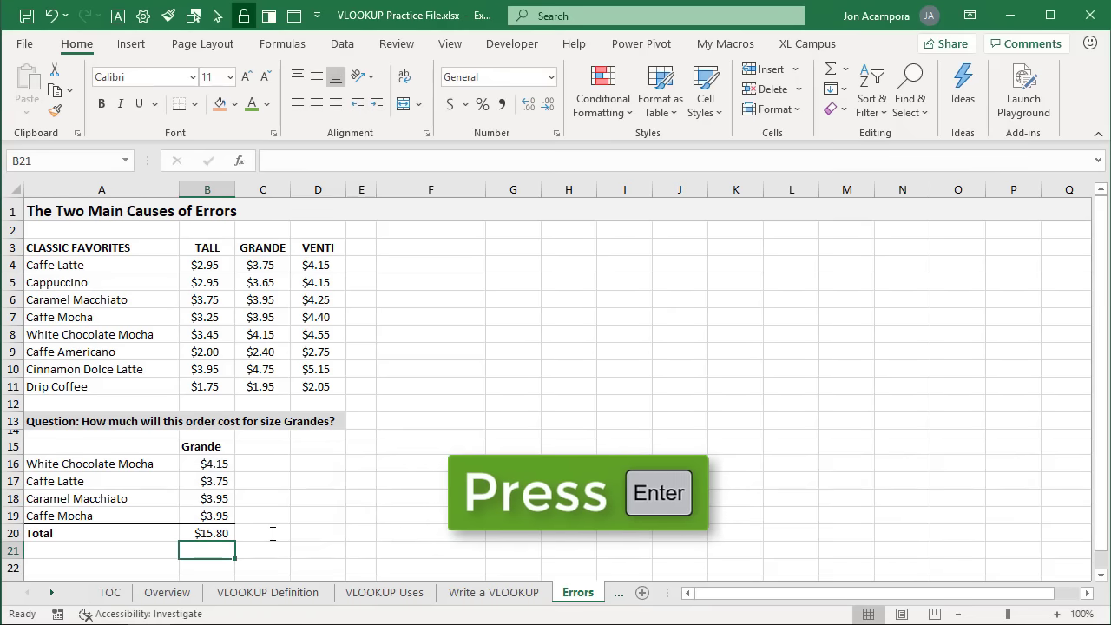
- On the First Match & Sorting sheet, examine the range_lookup argument of the VLOOKUP formula in B16
click(182, 533)
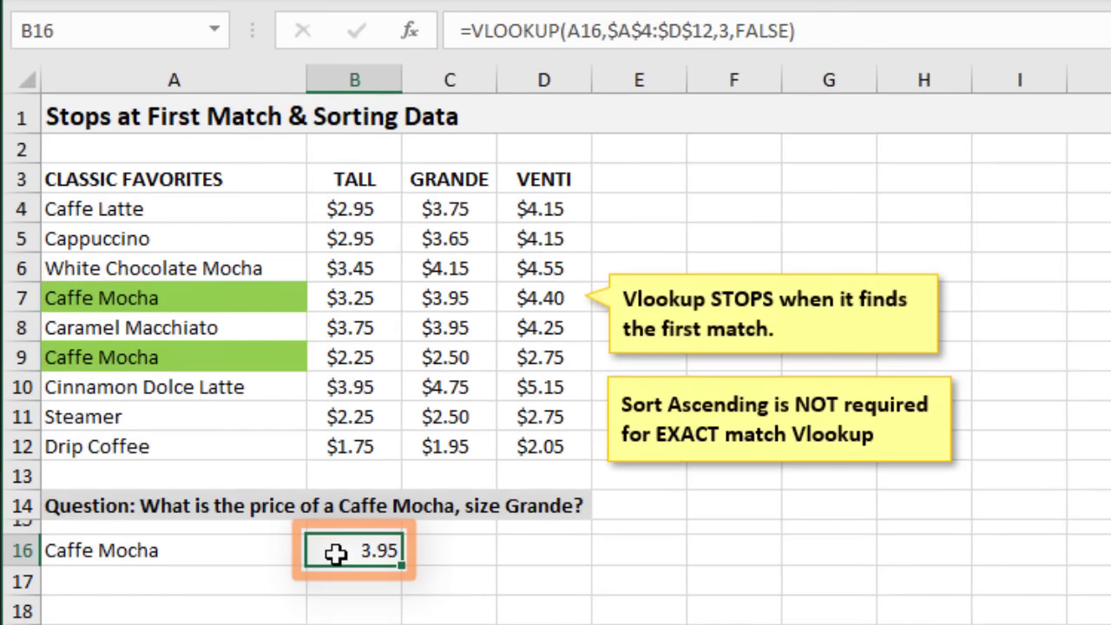
key(F2)
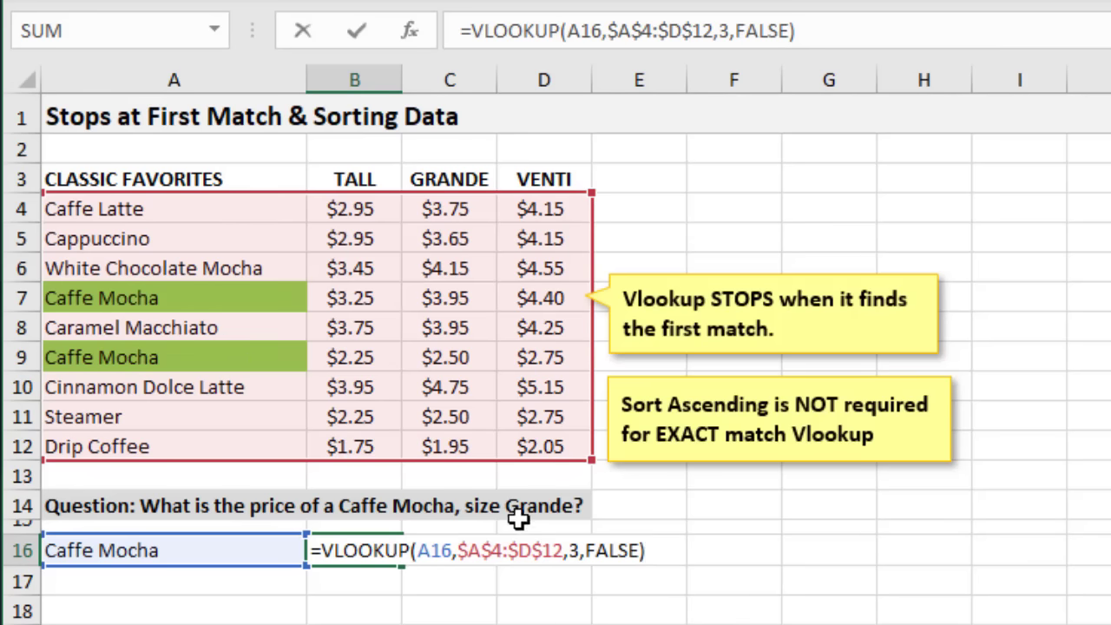
click(596, 545)
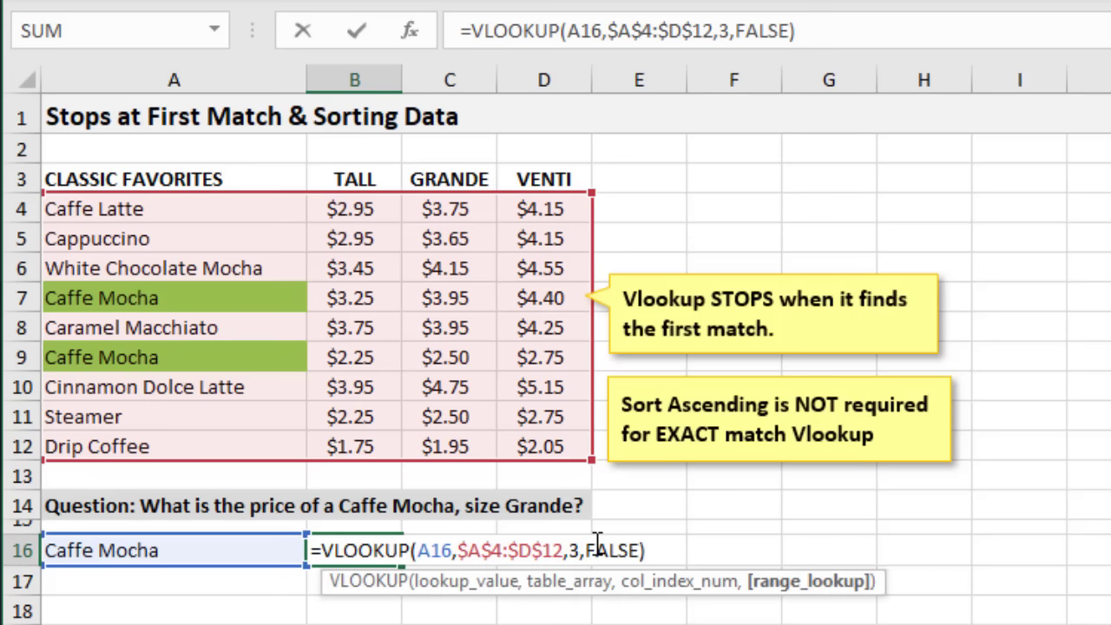
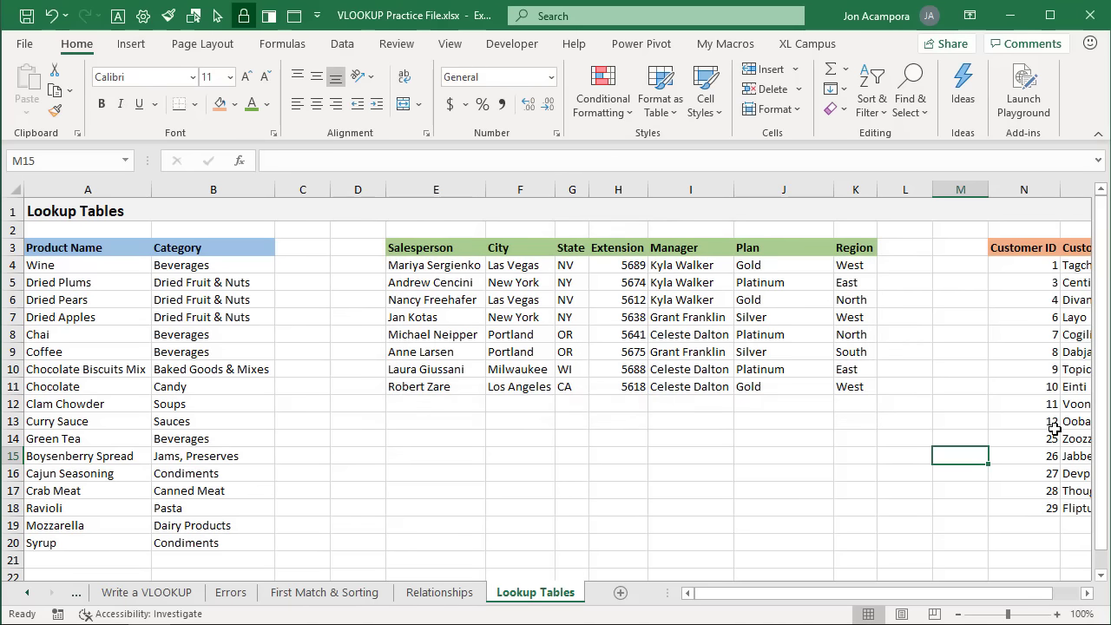
- View the full Customer ID and Customer Name table on the Lookup Tables sheet
click(1087, 593)
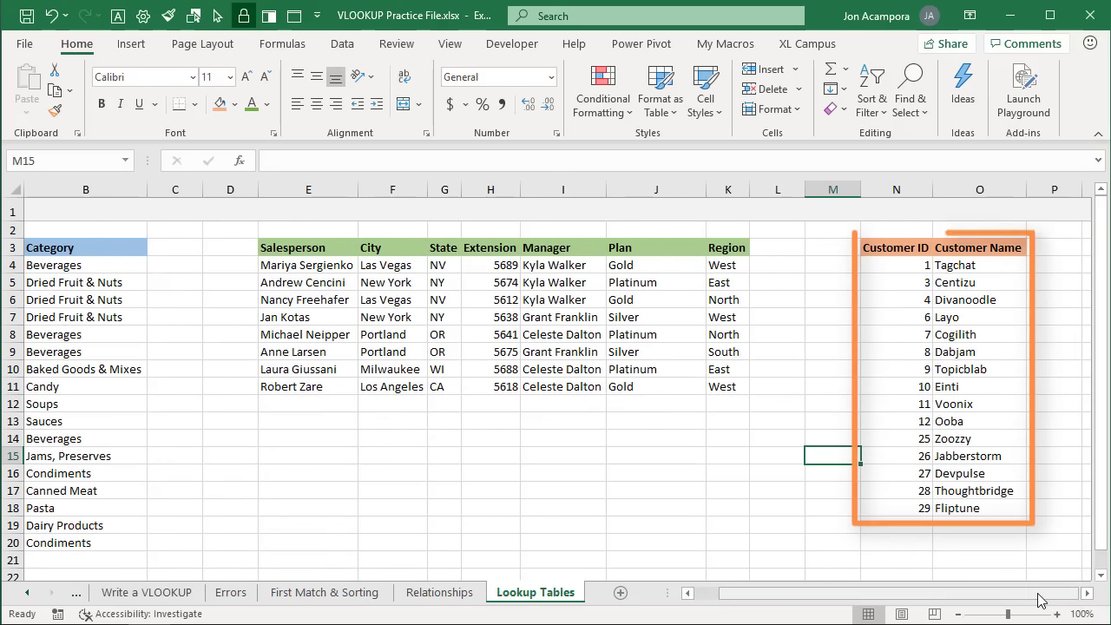
- On the Relationships sheet, start a VLOOKUP formula in F4 using the product name in D4 as the lookup value
drag(1037, 599, 979, 595)
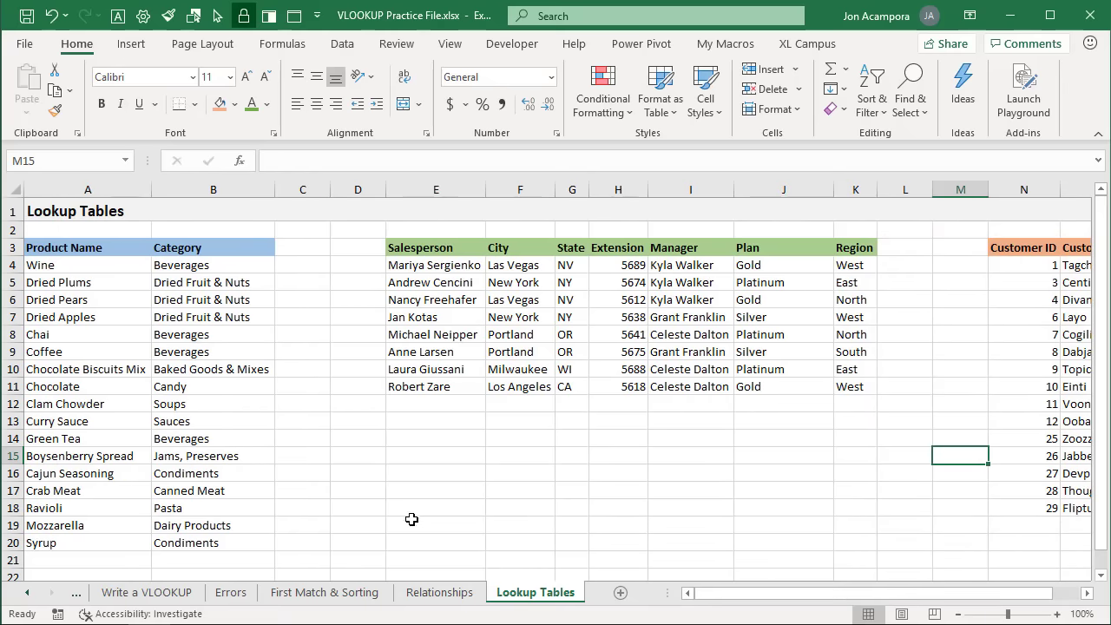
click(439, 592)
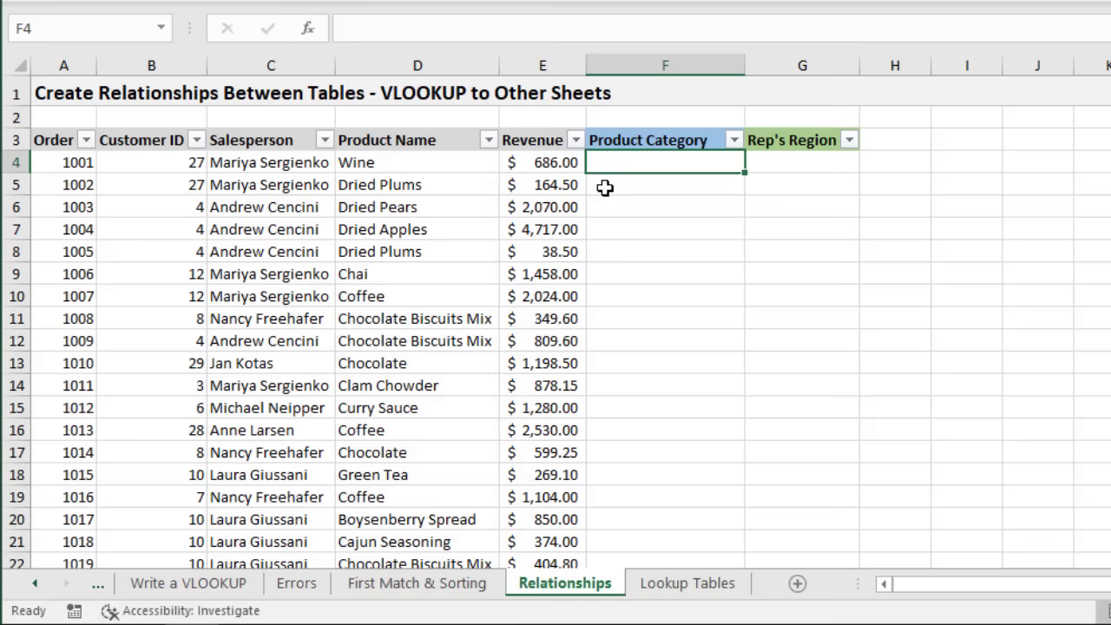
text(=vl)
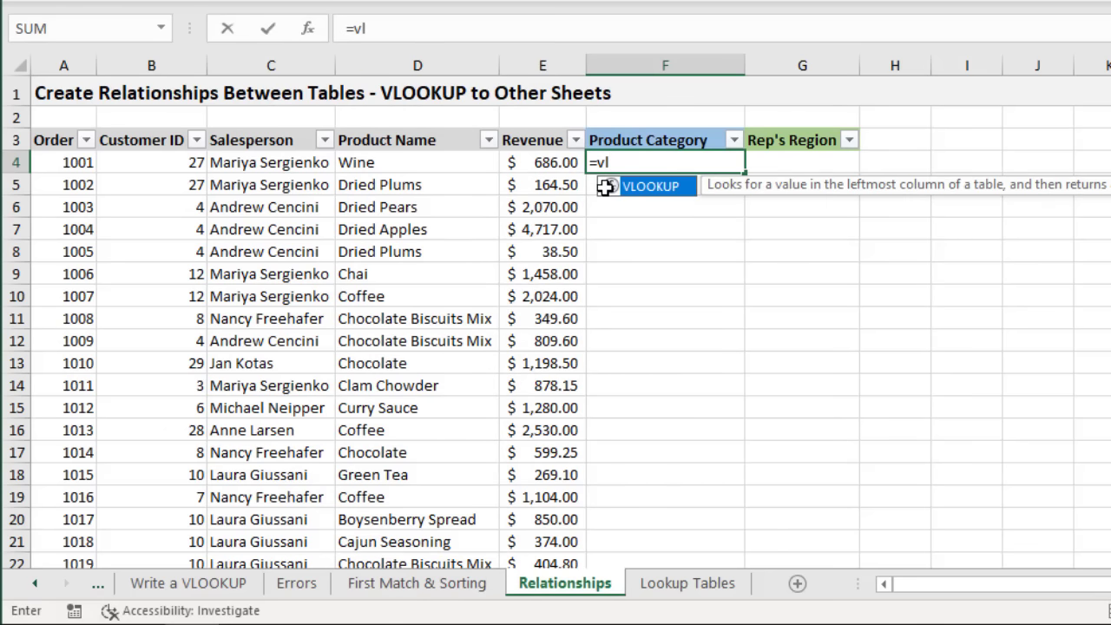
key(Tab)
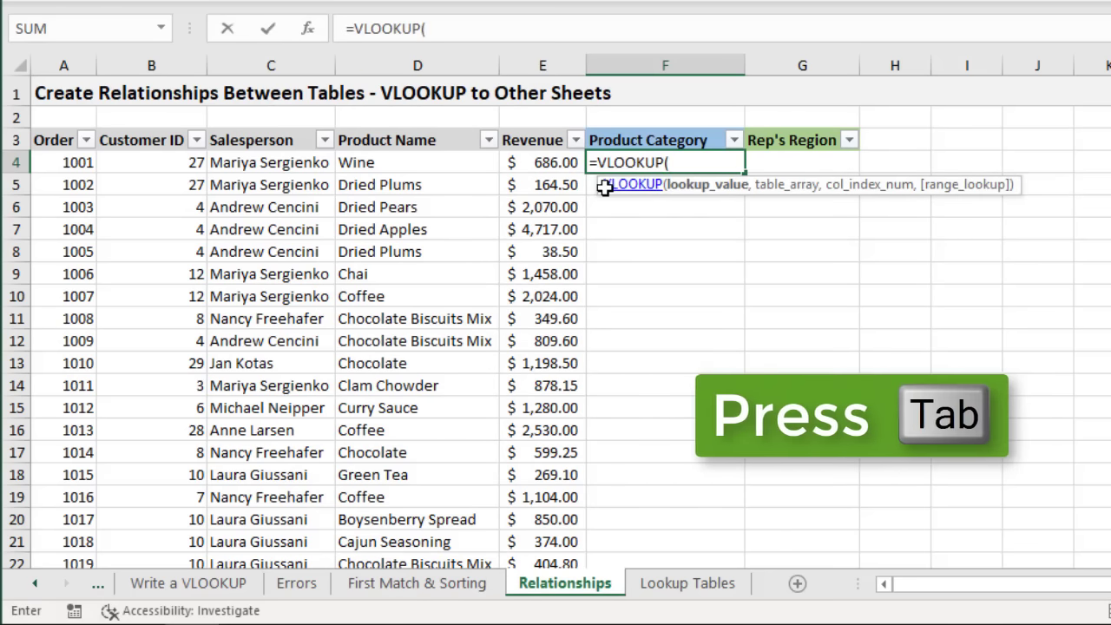
click(411, 163)
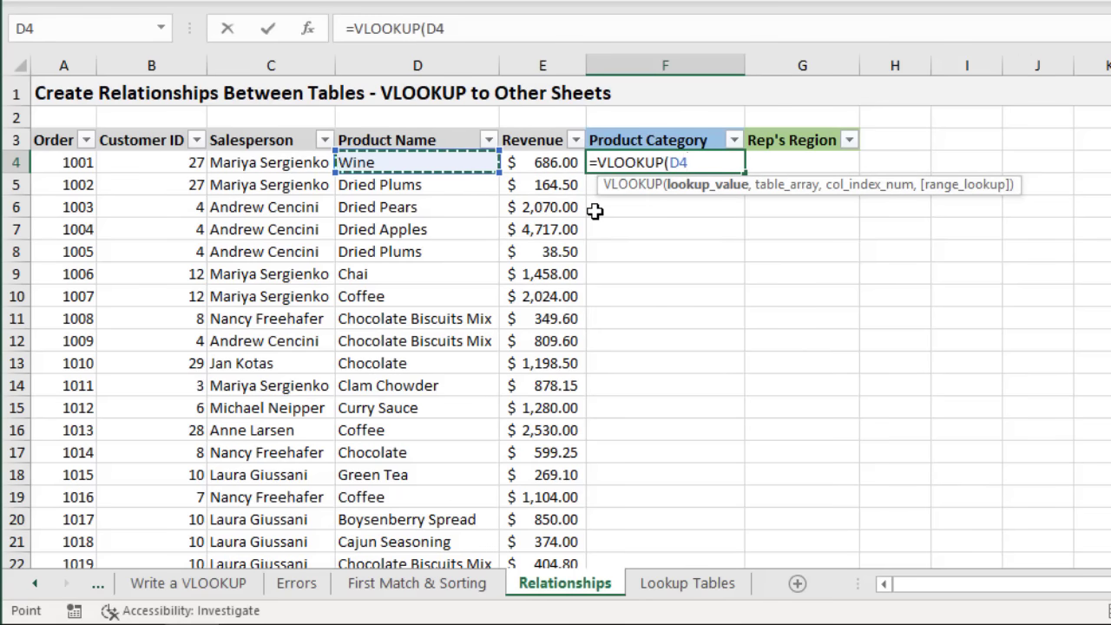
text(,)
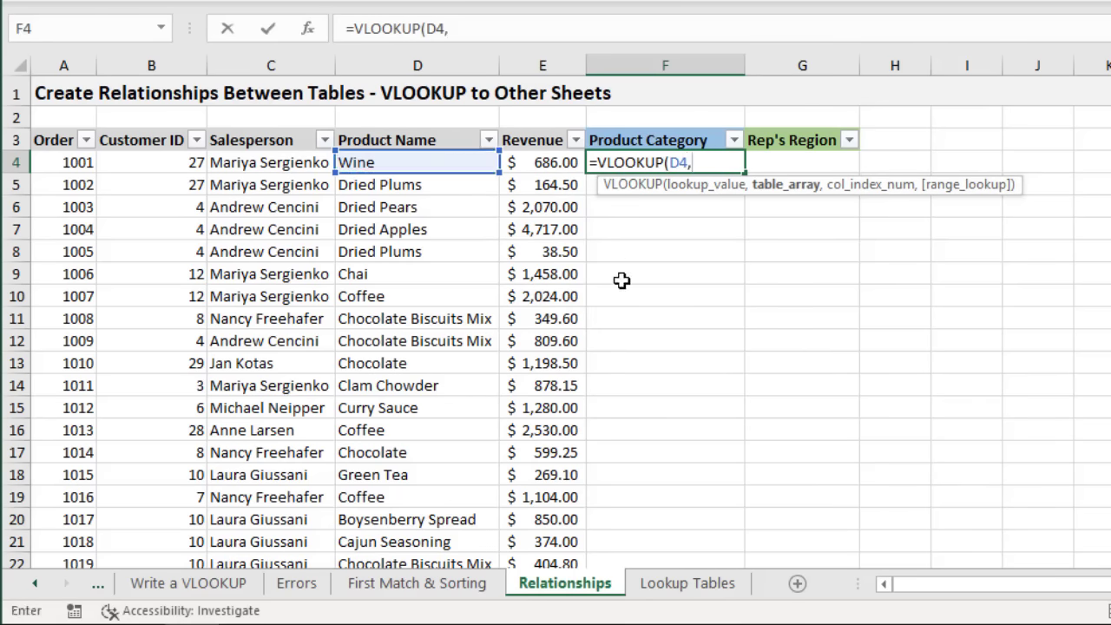
- Set the formula's table array to the product table on the Lookup Tables sheet as the absolute range $A$4:$B$20
click(690, 585)
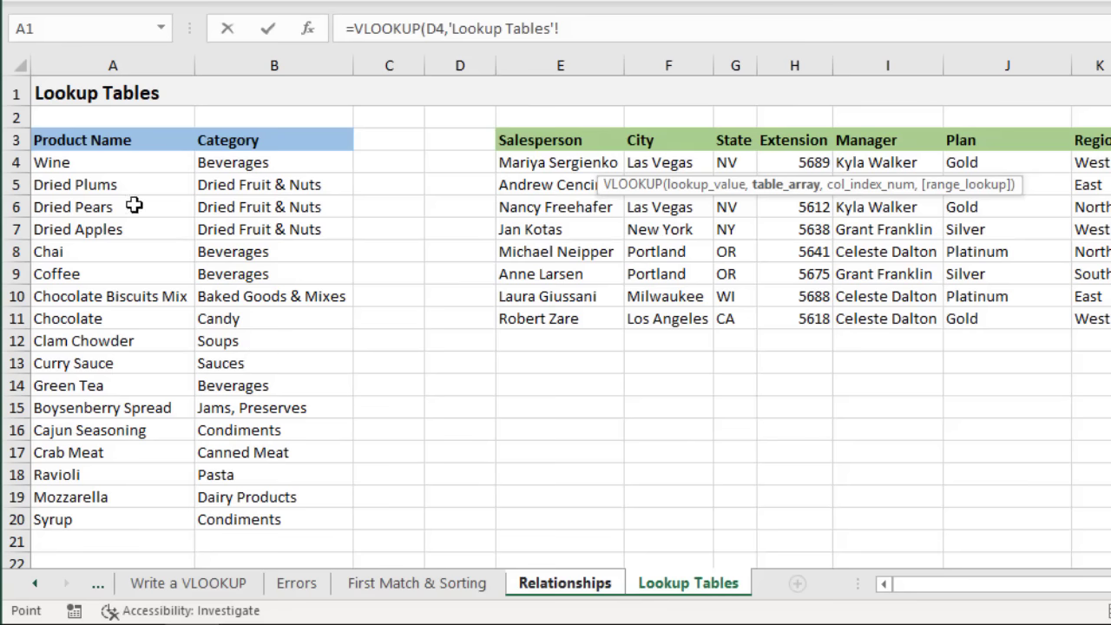
drag(105, 162, 307, 519)
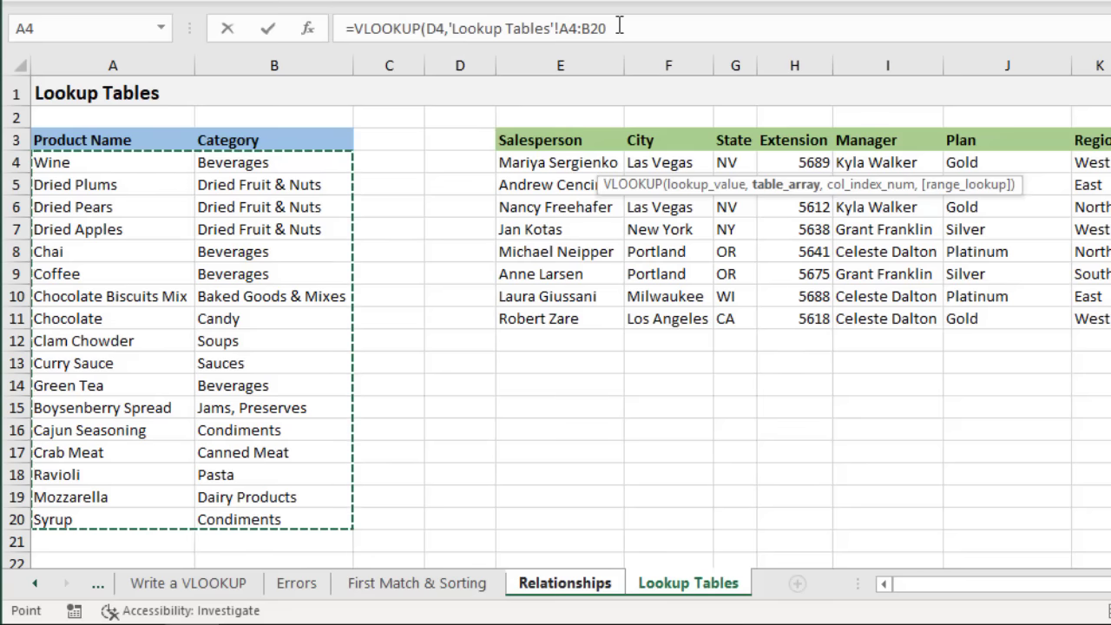
key(F4)
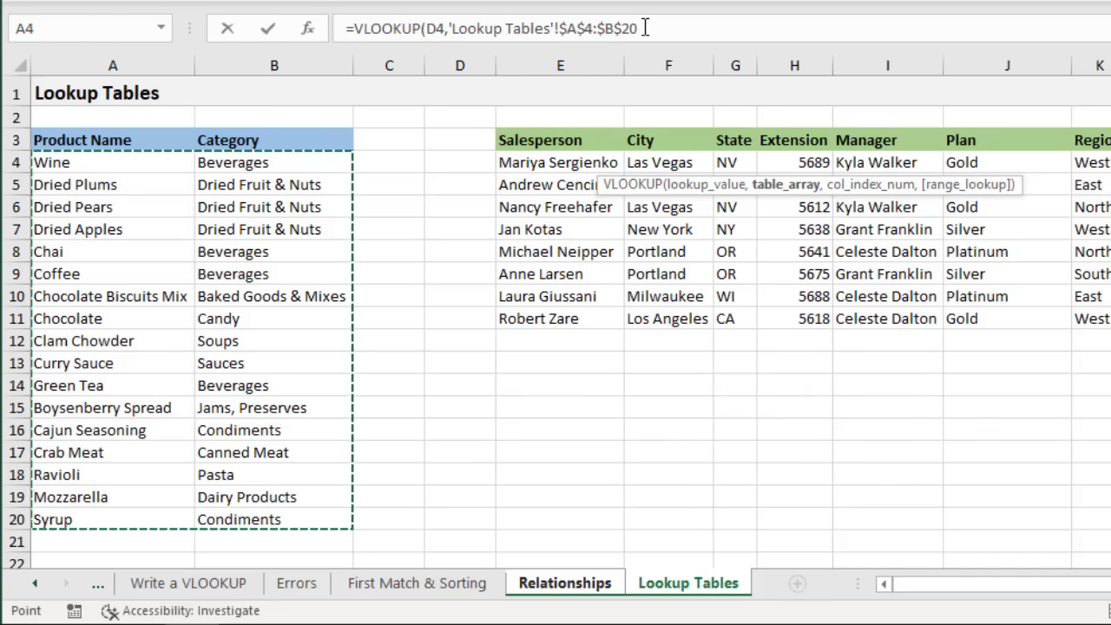
text(,)
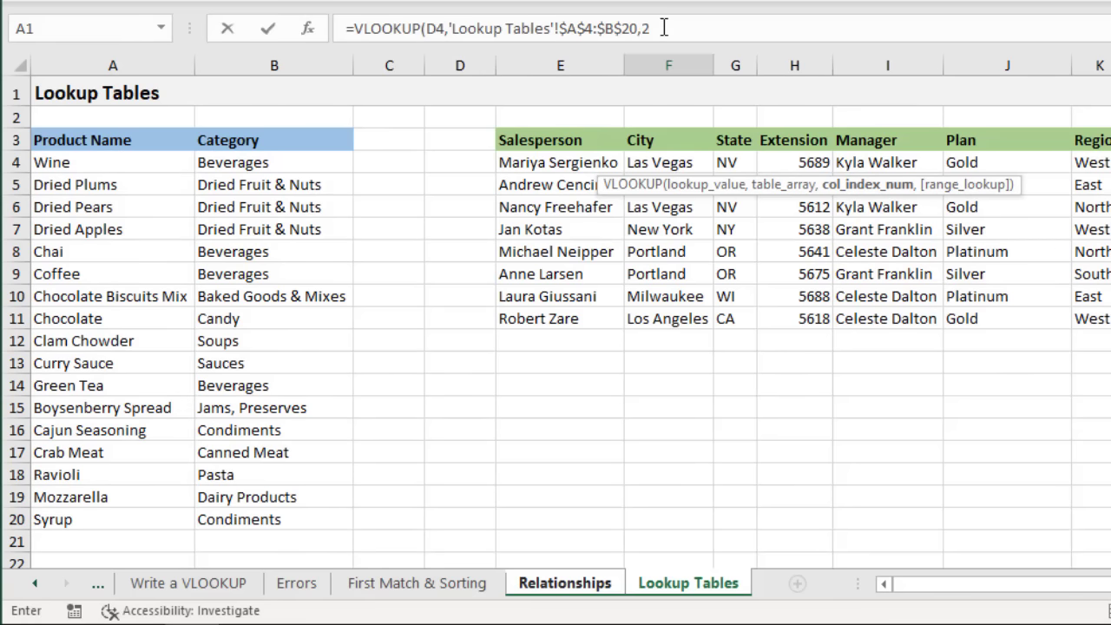
- Finish the VLOOKUP with column index 2 and FALSE for exact match, and fill it down the Product Category column
text(2,)
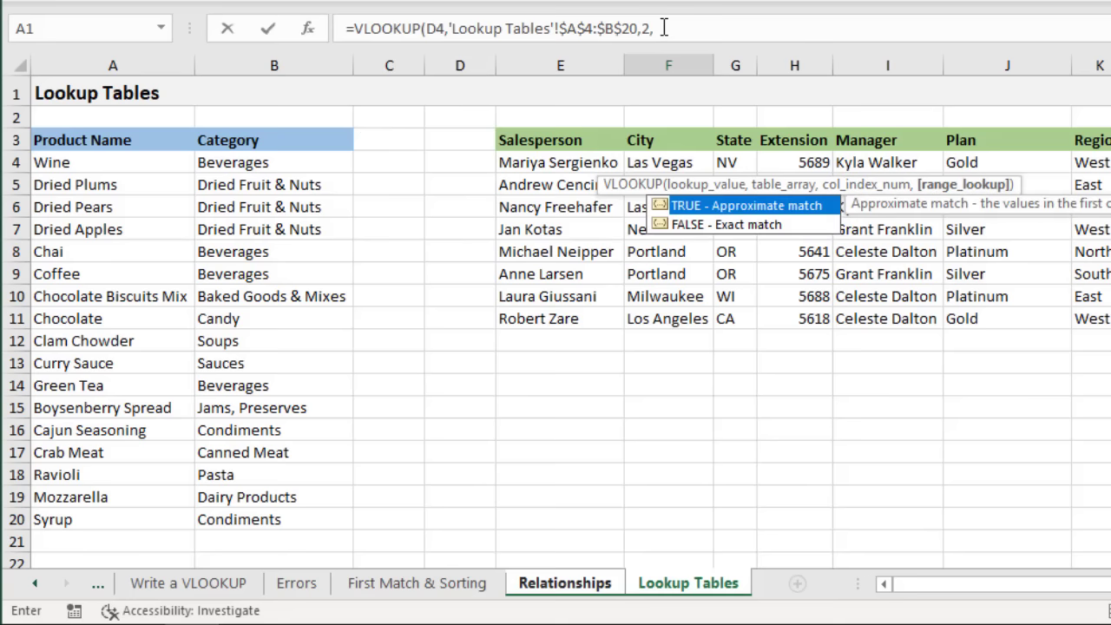
text(false))
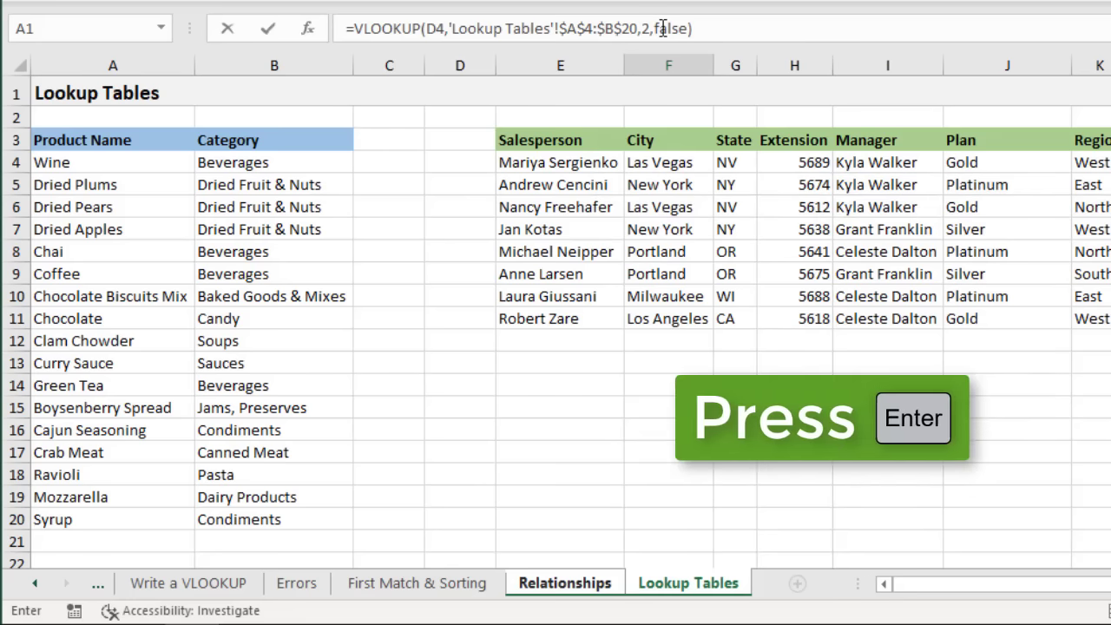
key(Return)
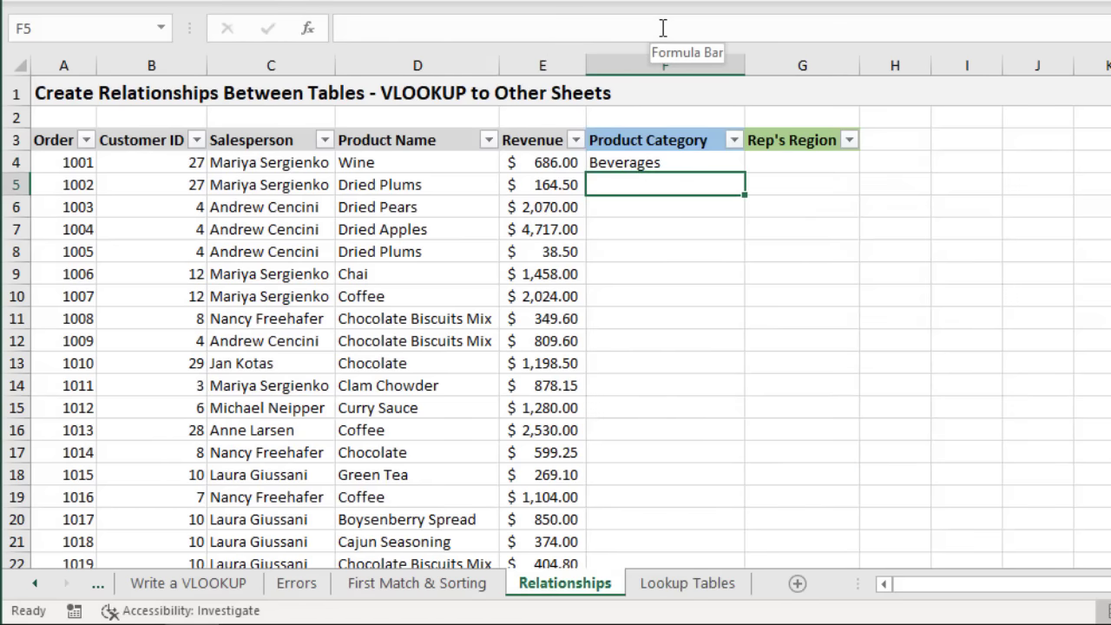
click(685, 163)
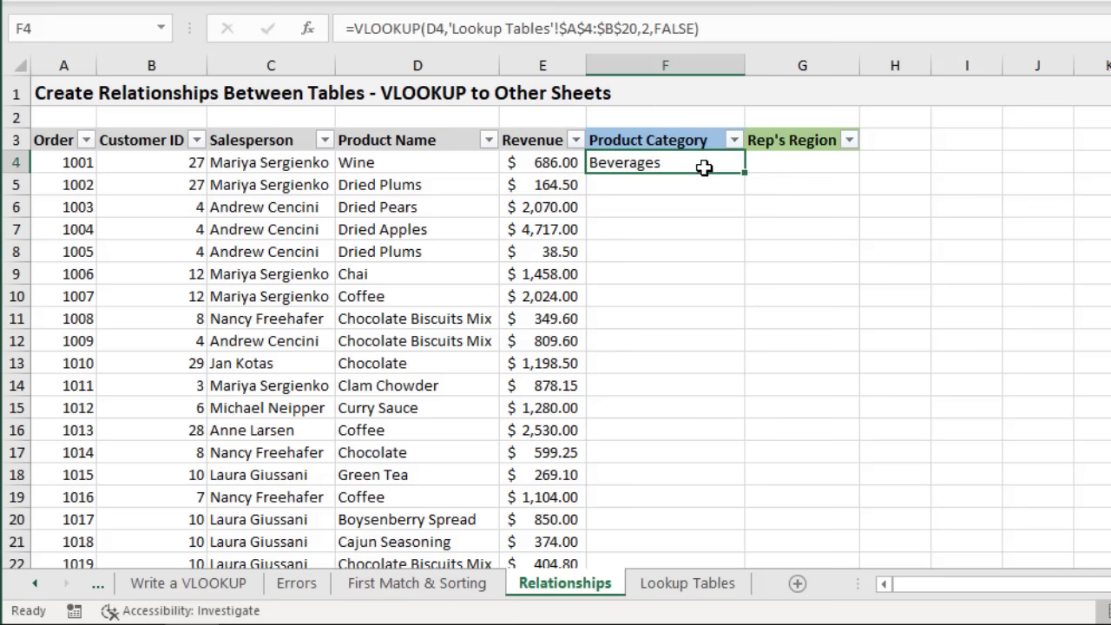
double_click(745, 173)
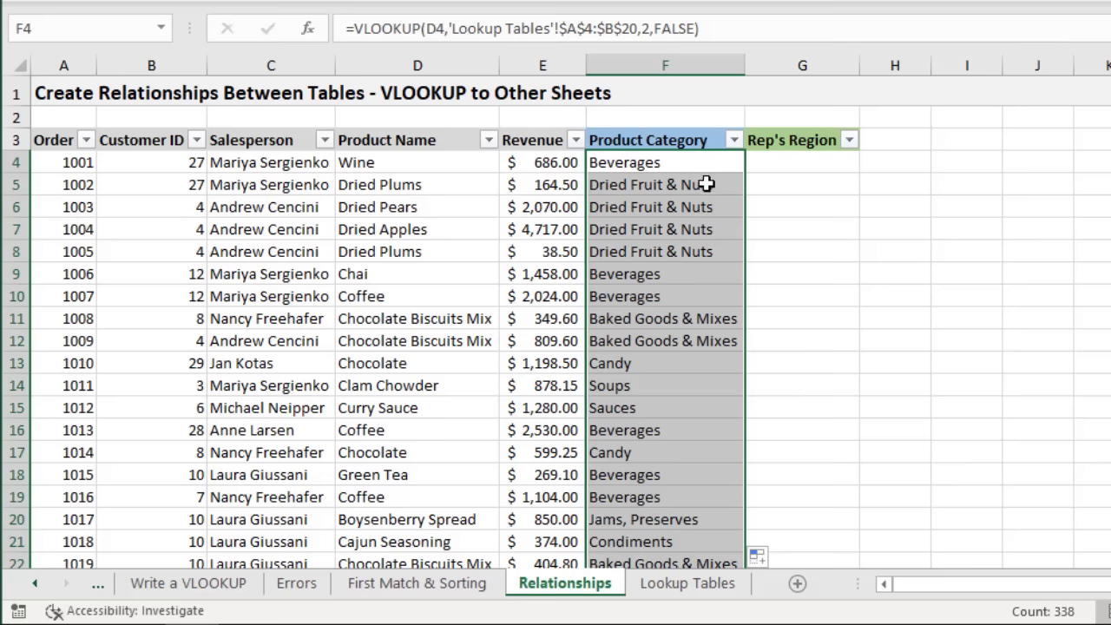
- Filter the Product Category column to show only the #N/A rows
click(734, 141)
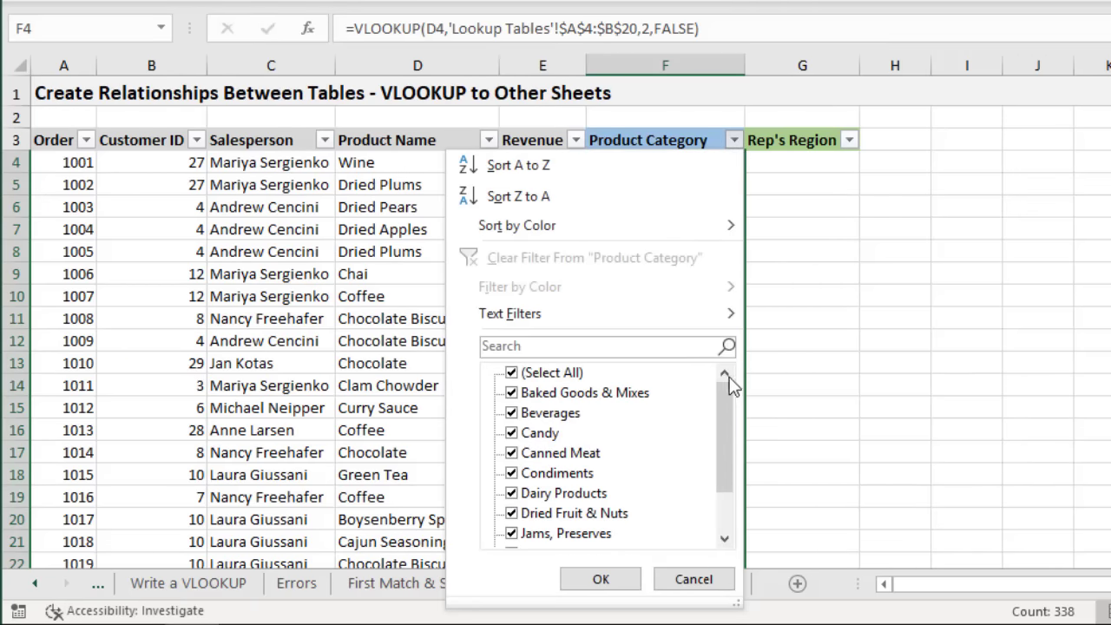
drag(726, 390, 725, 425)
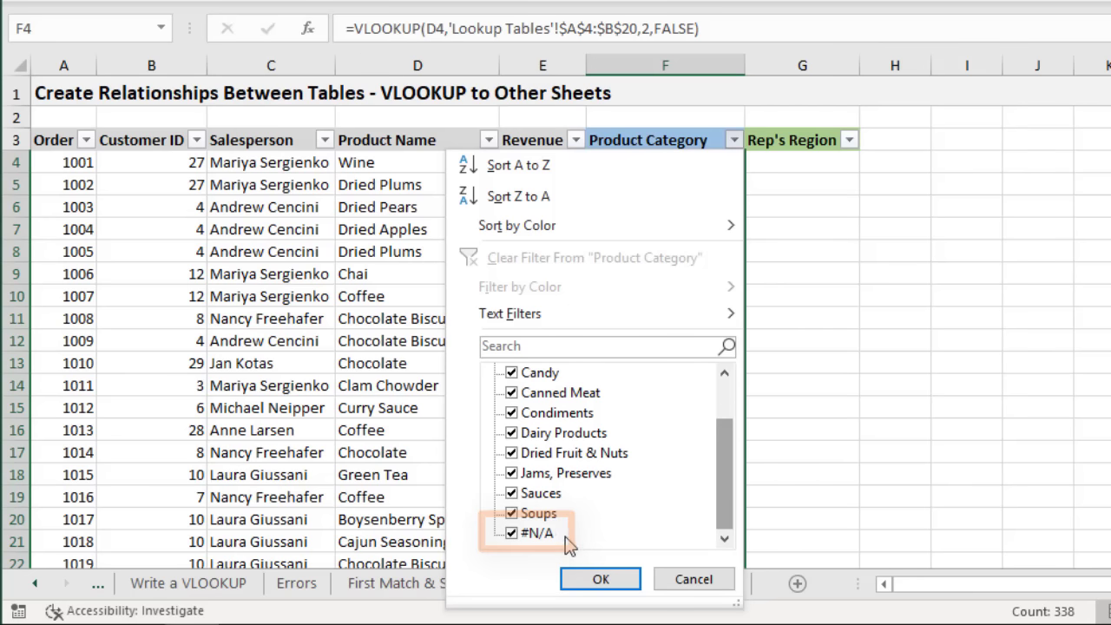
drag(724, 515, 635, 512)
click(528, 375)
click(512, 533)
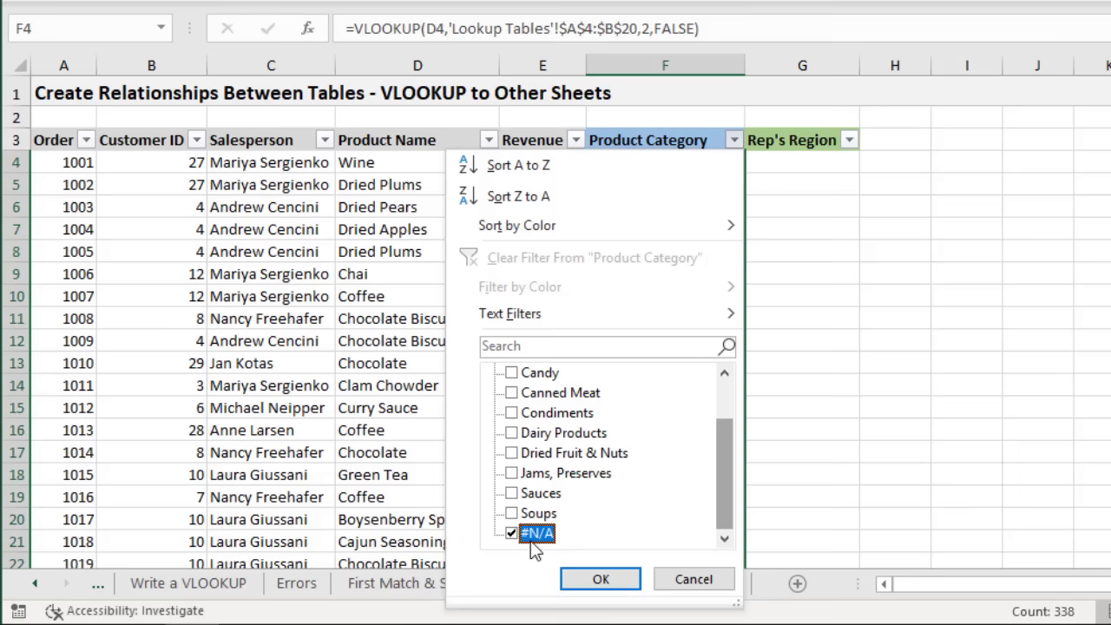
click(600, 579)
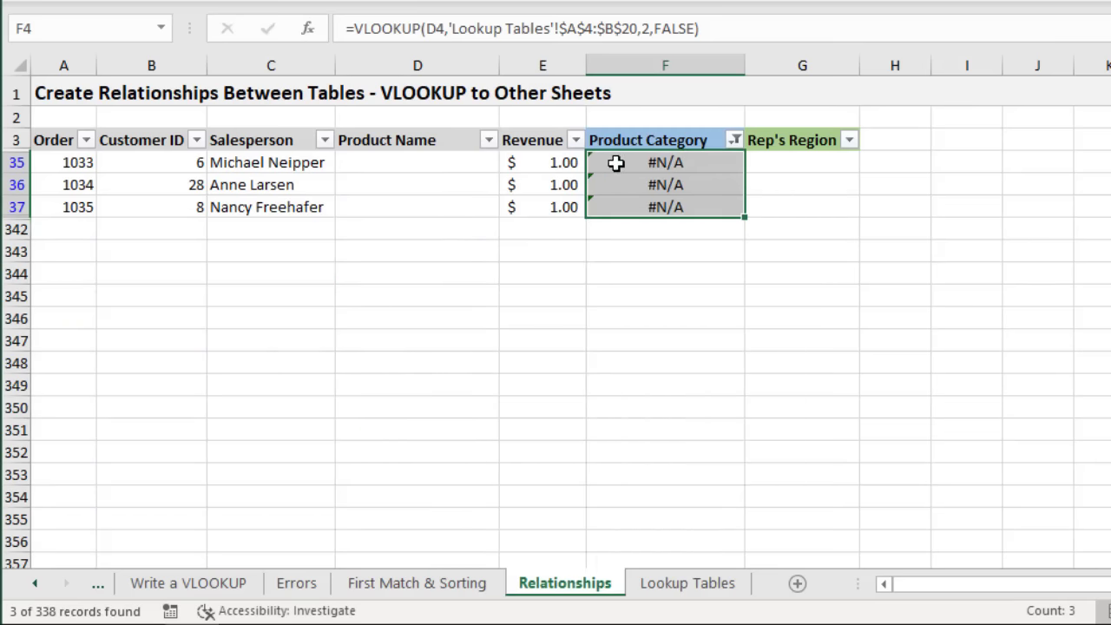
- Inspect the Product Name cell D35 behind the lookup error and clear the Product Category filter
click(479, 161)
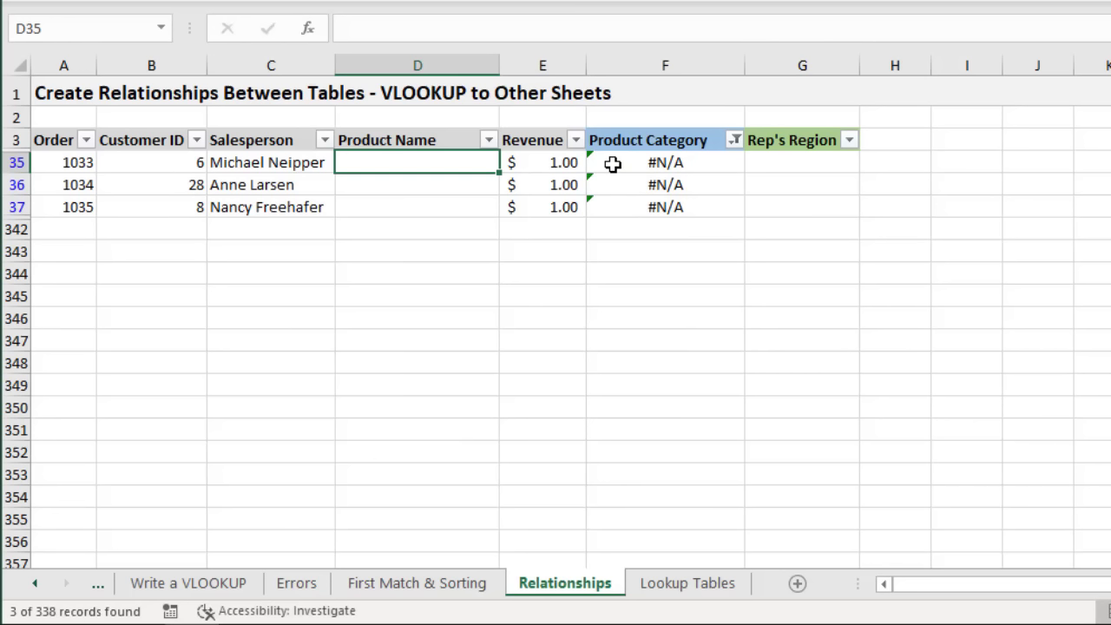
click(735, 140)
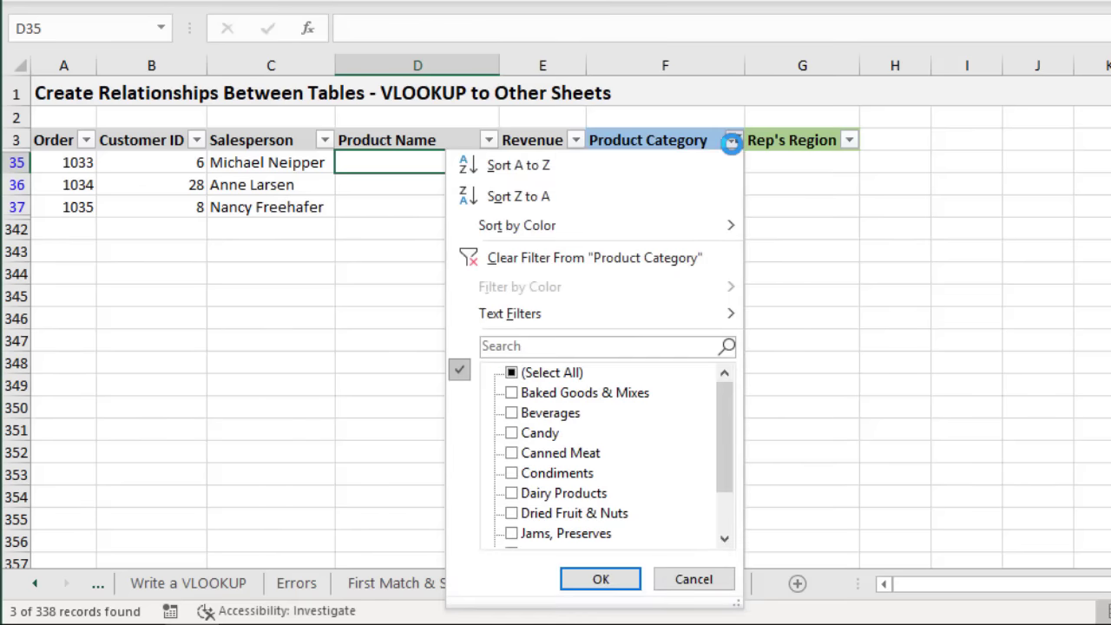
click(629, 261)
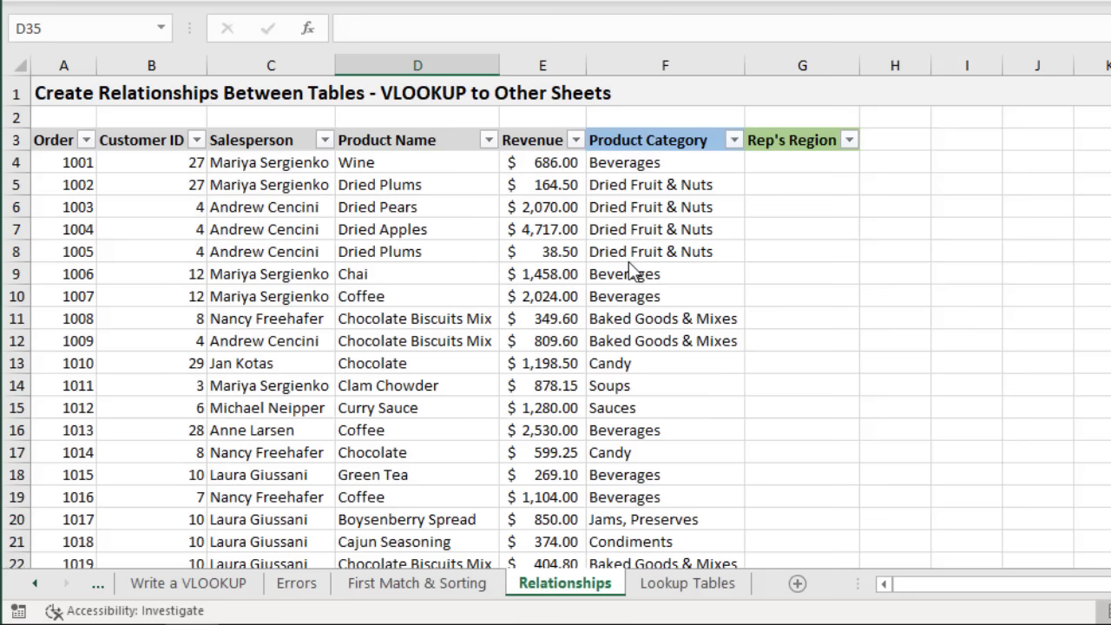
- Start a VLOOKUP formula in G4 under Rep's Region using the salesperson in C4 as the lookup value
click(771, 163)
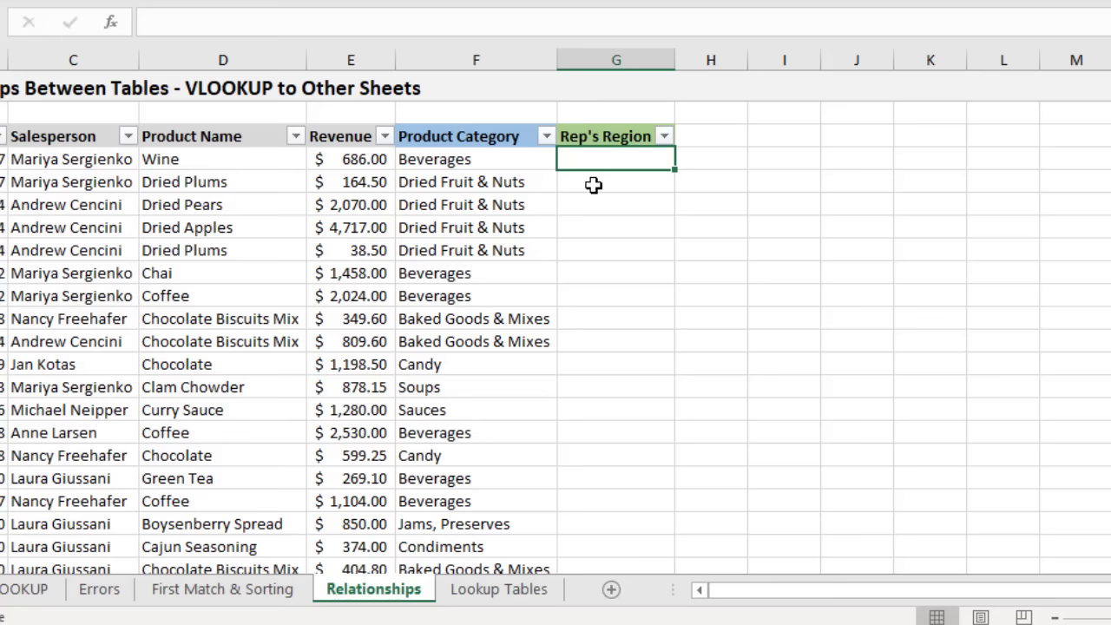
text(=vl)
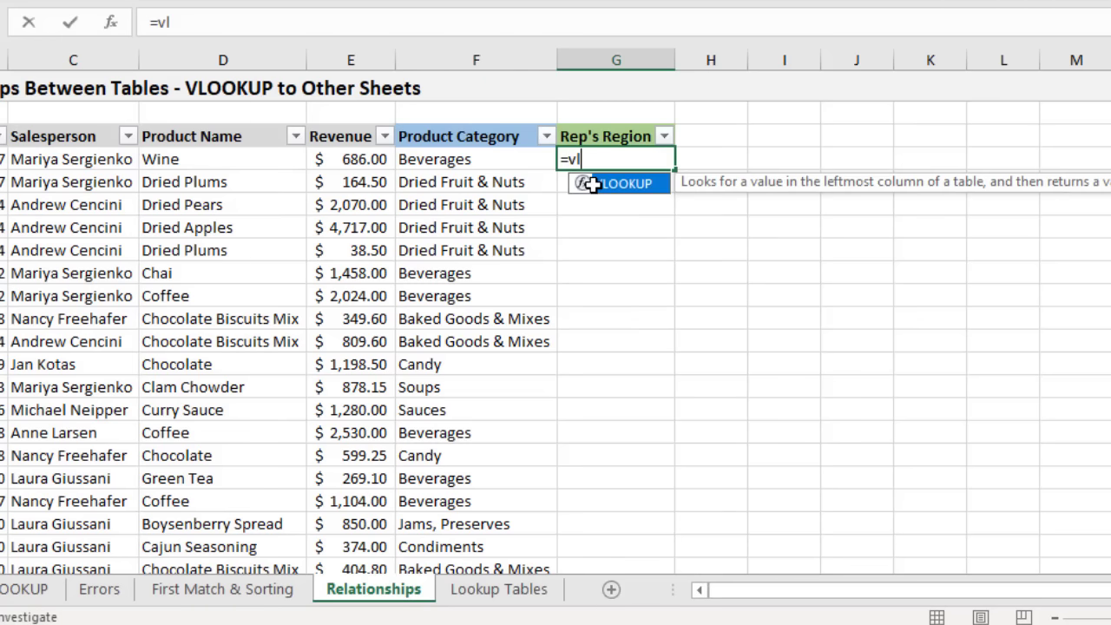
key(Tab)
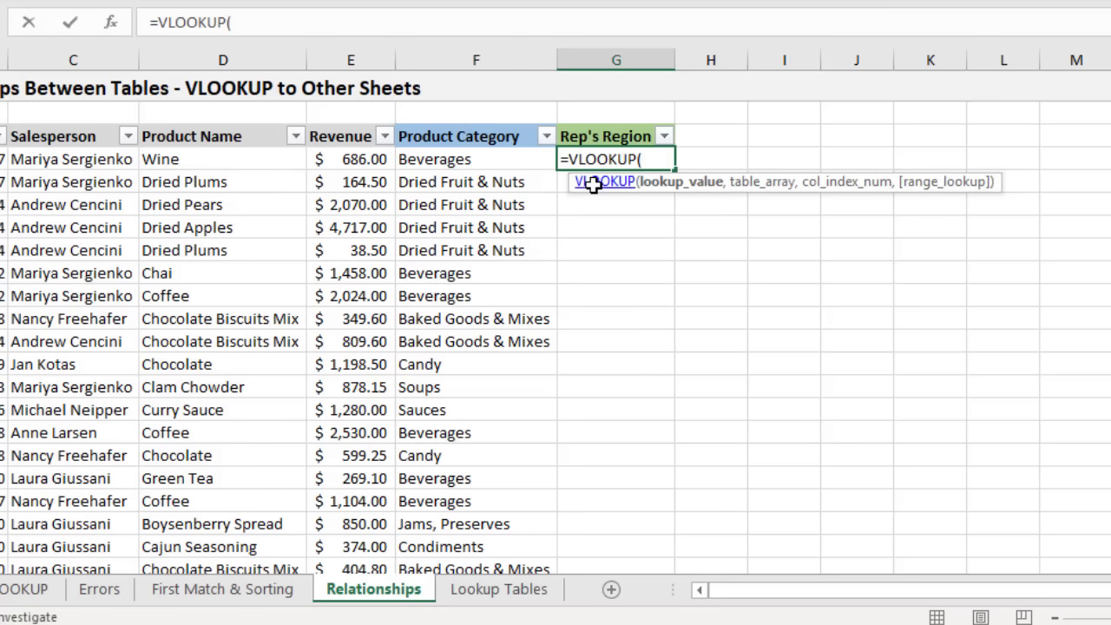
click(84, 159)
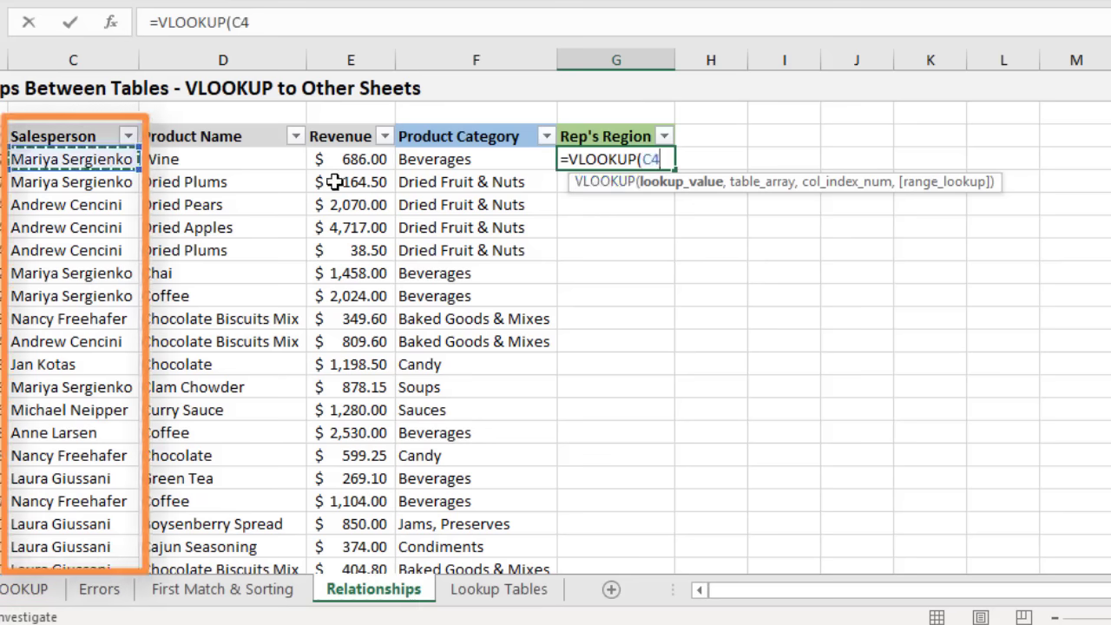
text(,)
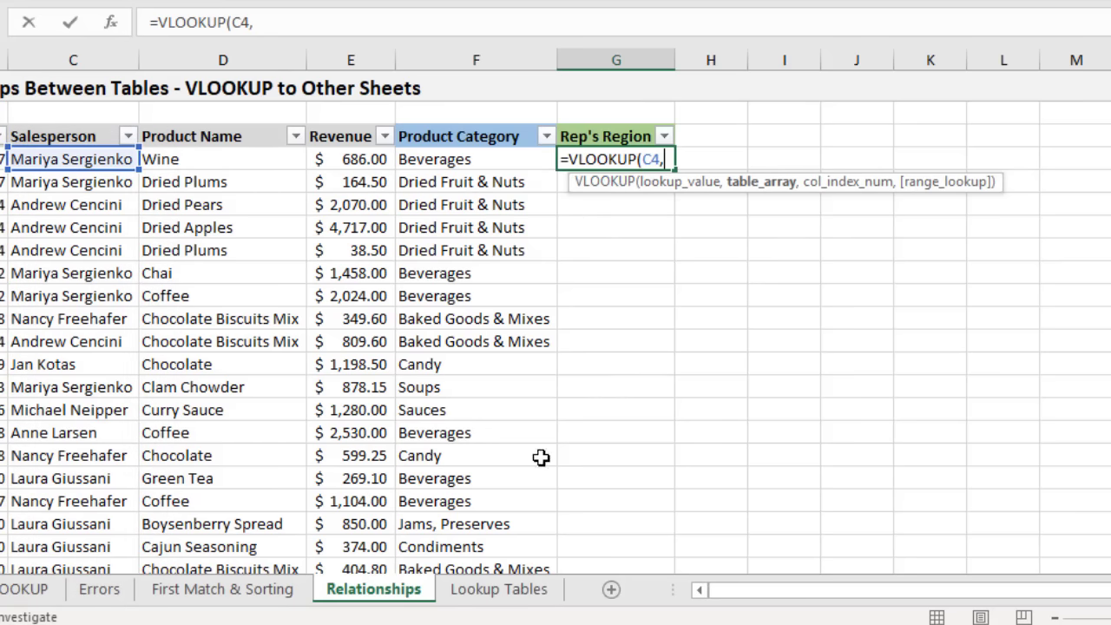
- Set the G4 formula's table array to the salesperson table on the Lookup Tables sheet as the absolute range $E$4:$K$11
click(522, 589)
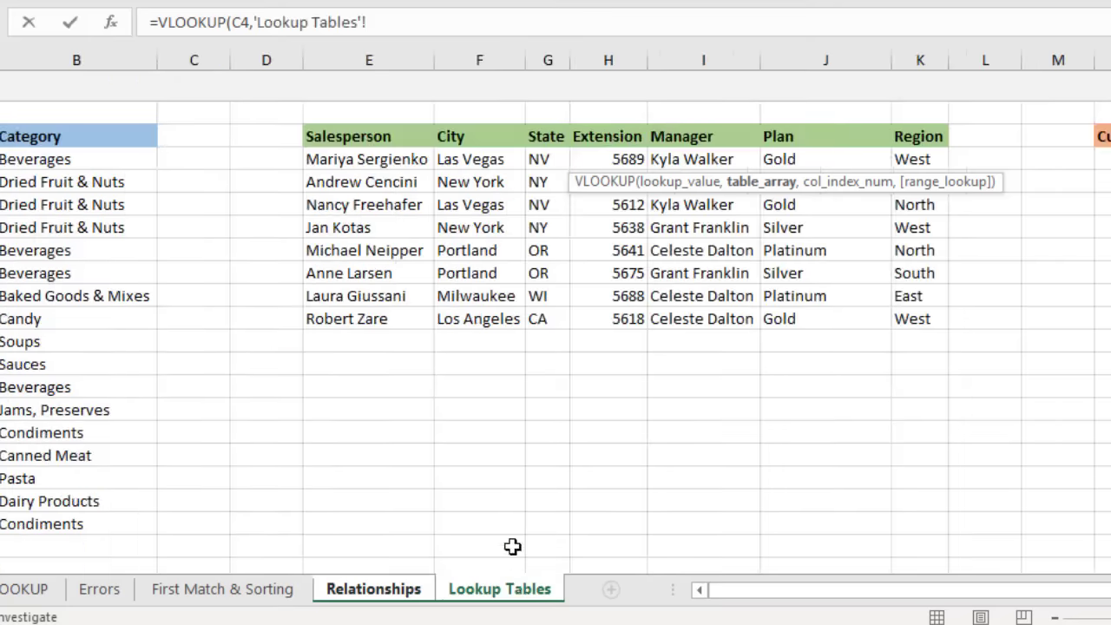
click(345, 159)
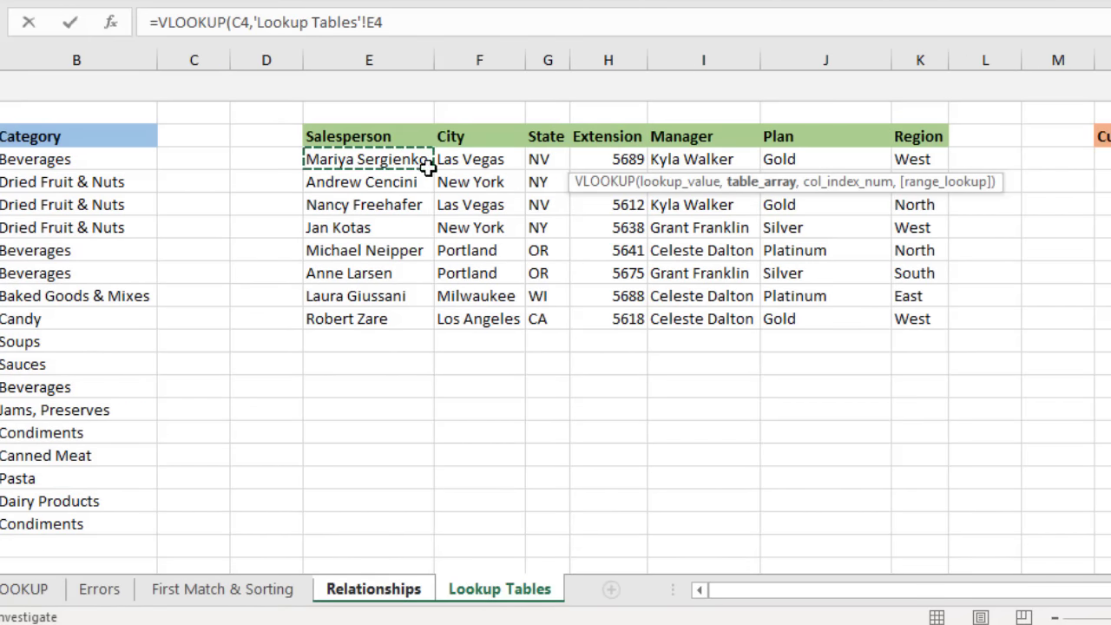
drag(427, 166, 908, 317)
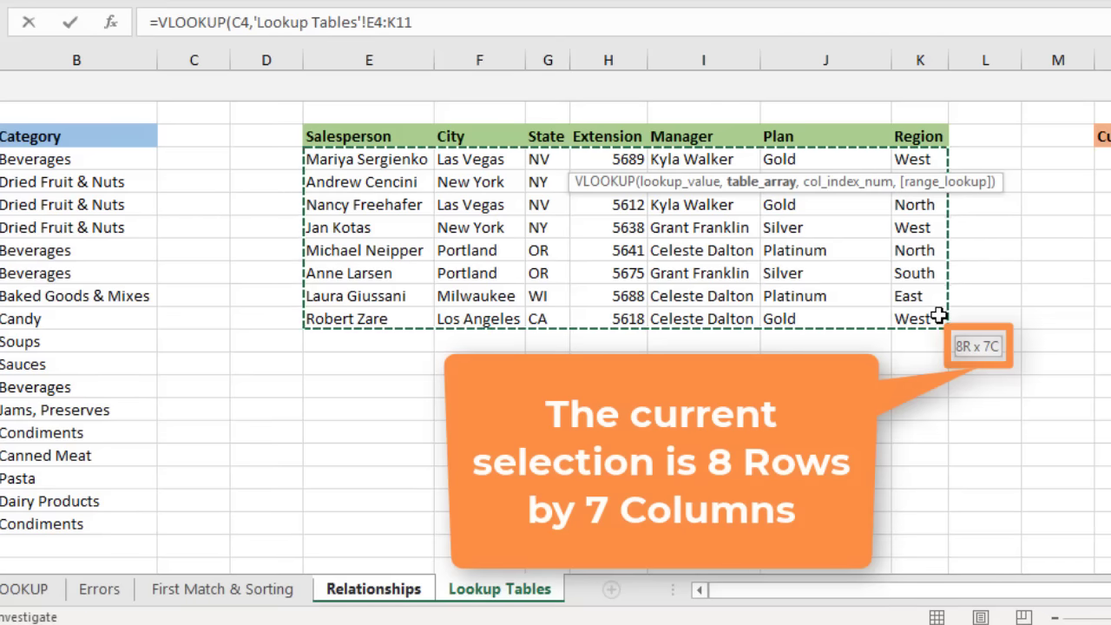
drag(939, 316, 861, 321)
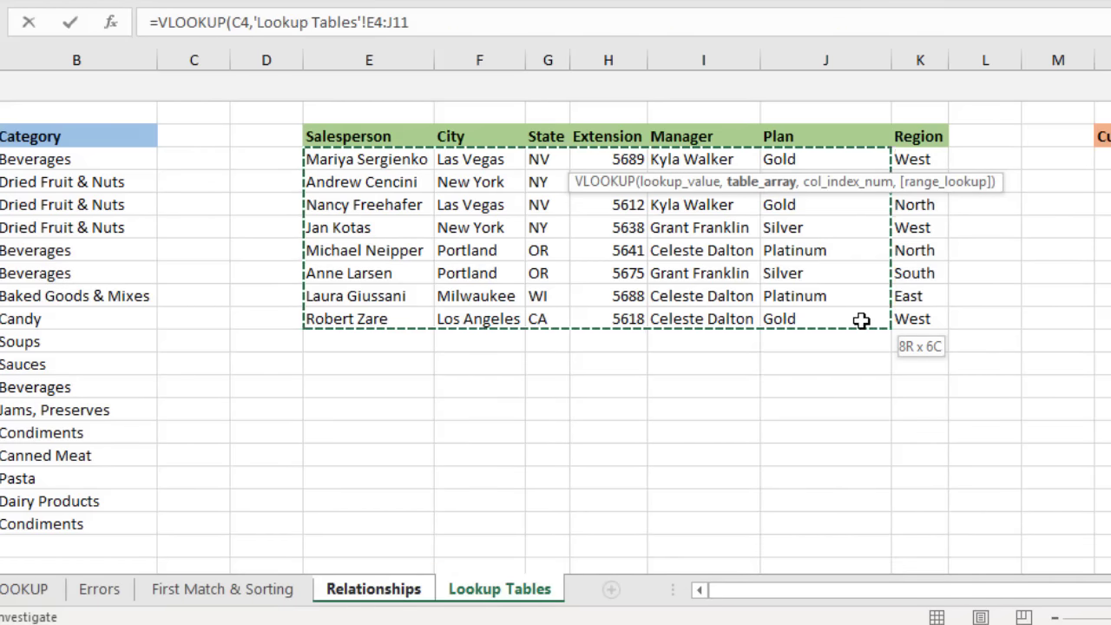
drag(880, 318, 908, 318)
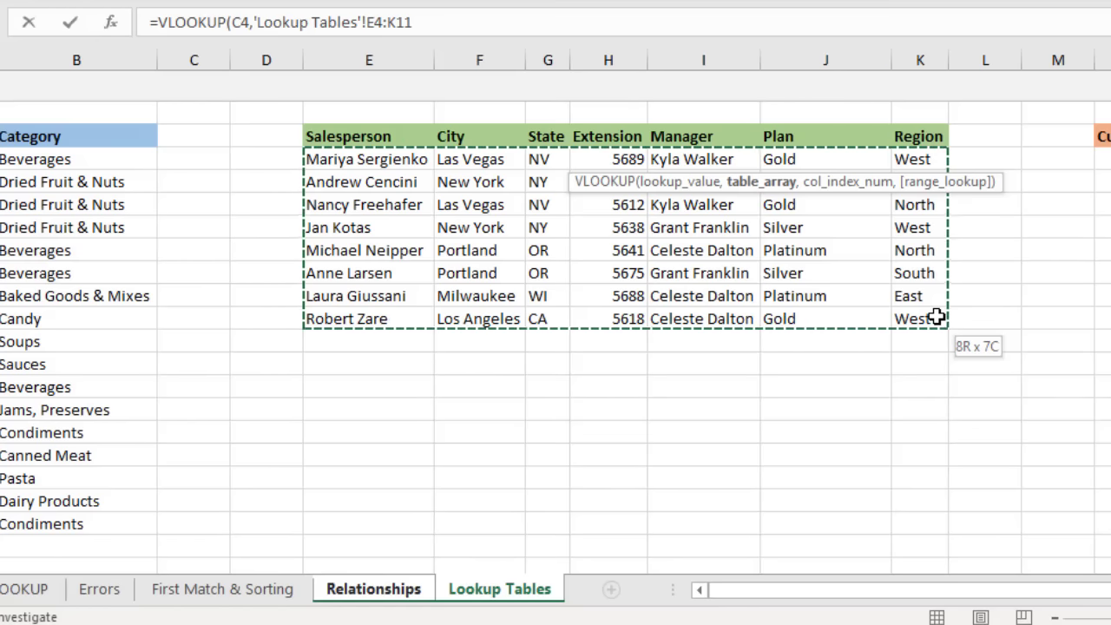
drag(936, 317, 937, 317)
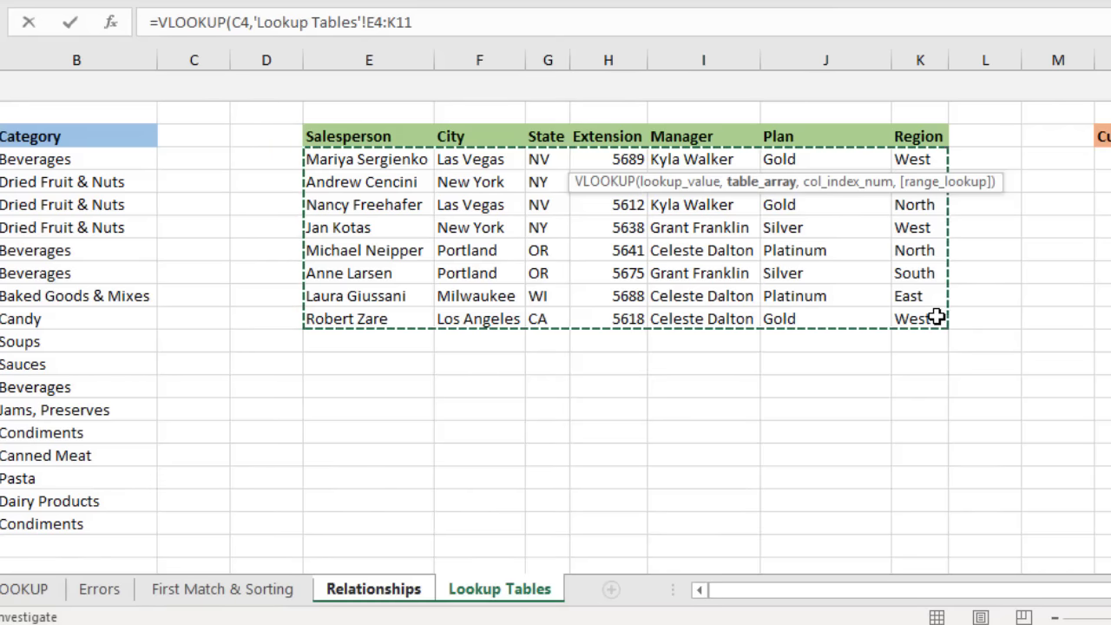
key(F4)
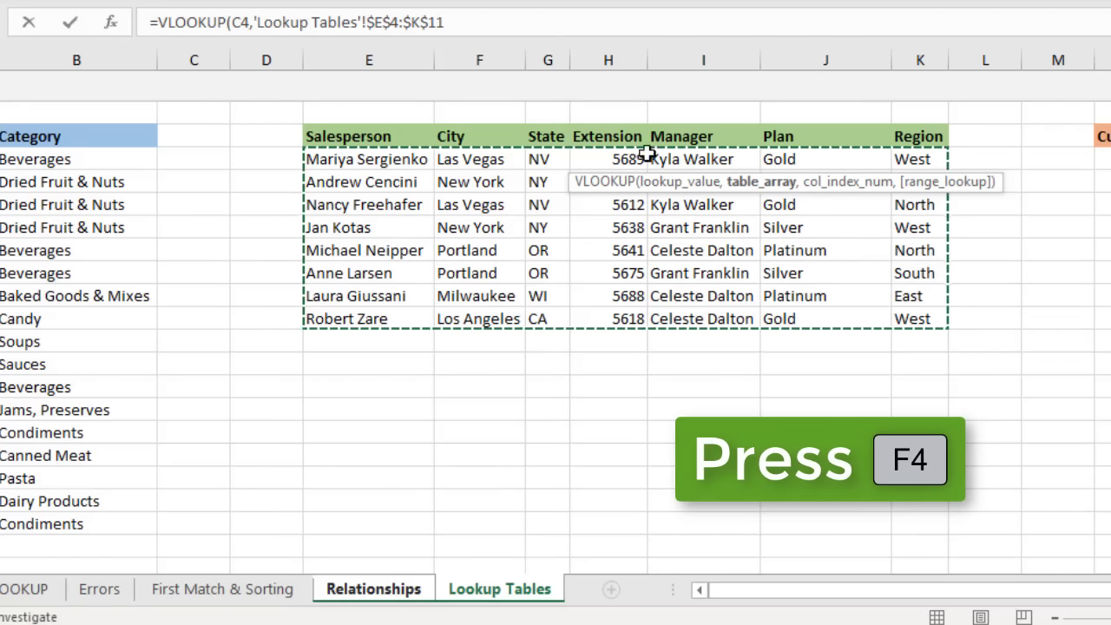
text(,)
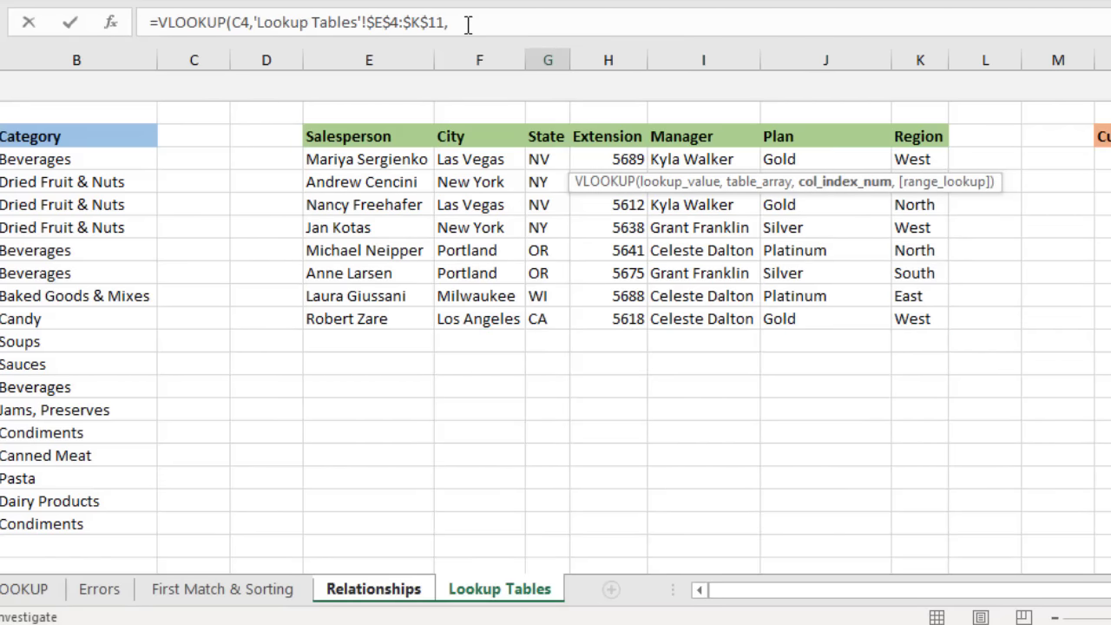
- Complete the G4 VLOOKUP formula with column index 7 and an exact match (FALSE)
text(7)
click(467, 23)
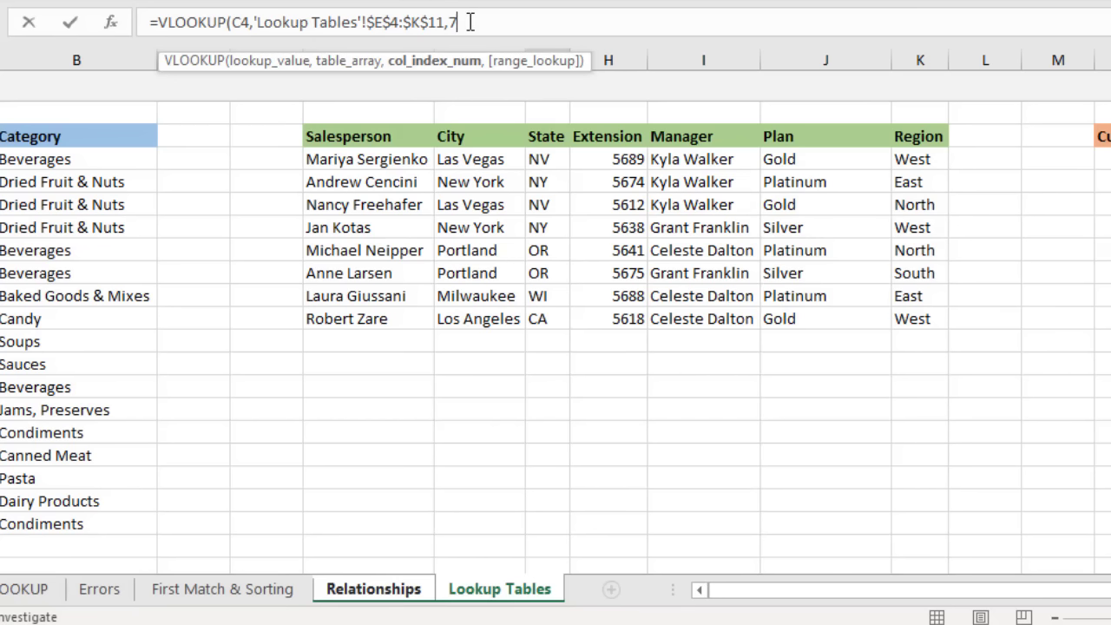
text(,false)
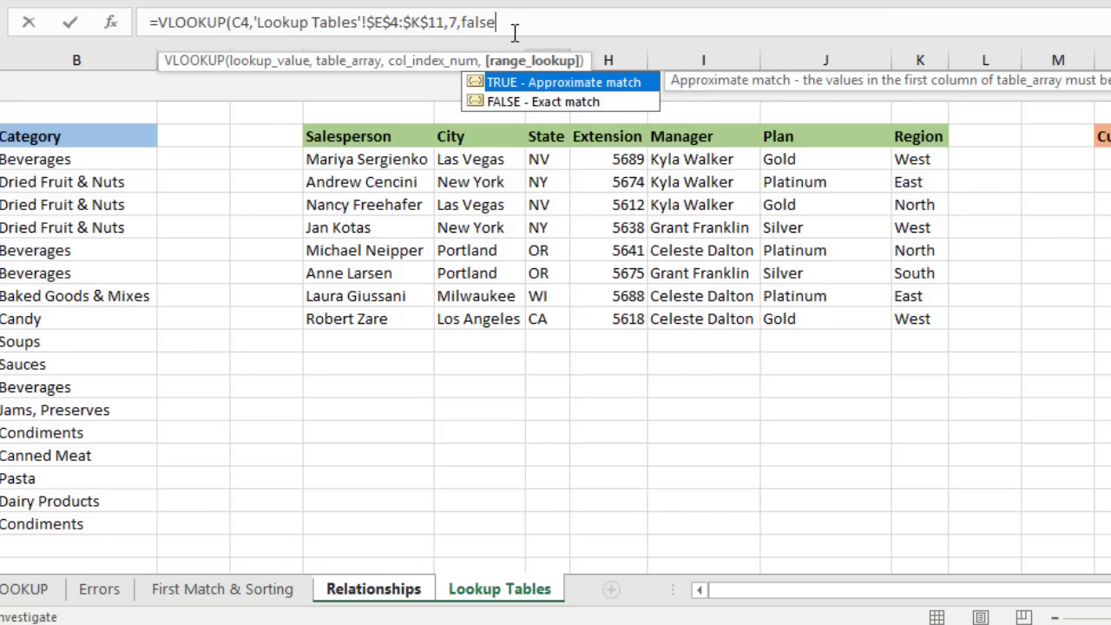
text())
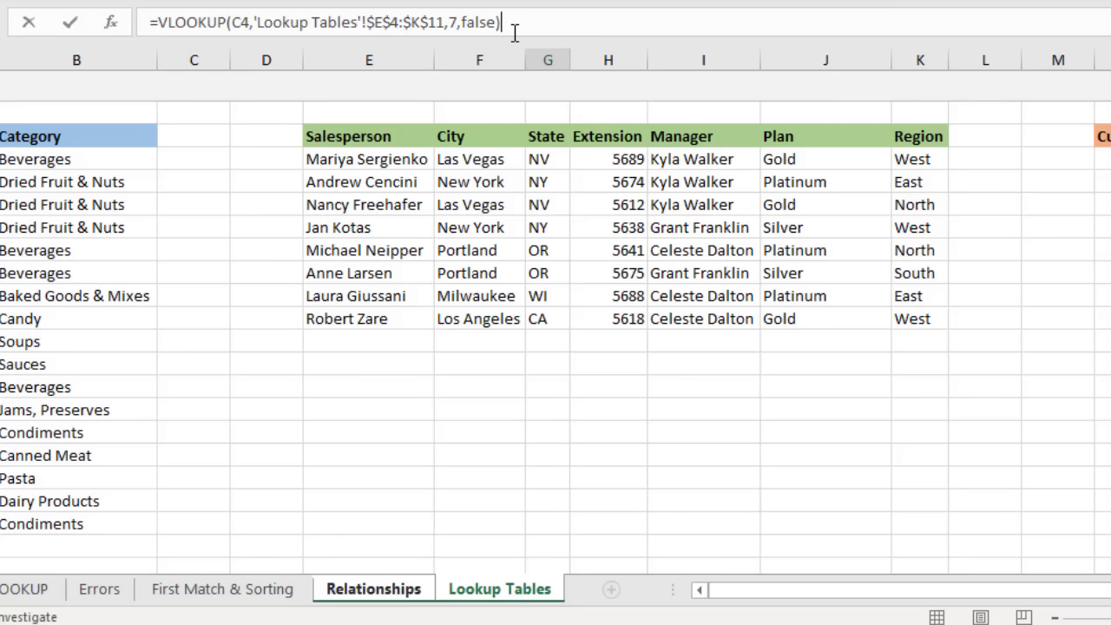
key(Return)
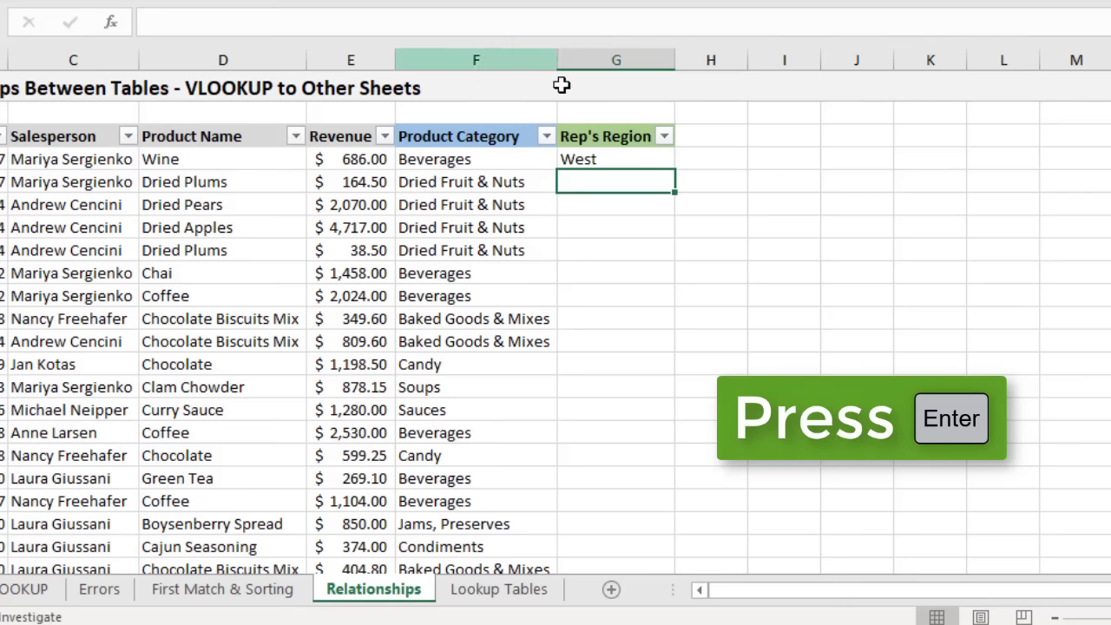
- Fill the G4 formula down the Rep's Region column and check its filter list for lookup errors
click(615, 154)
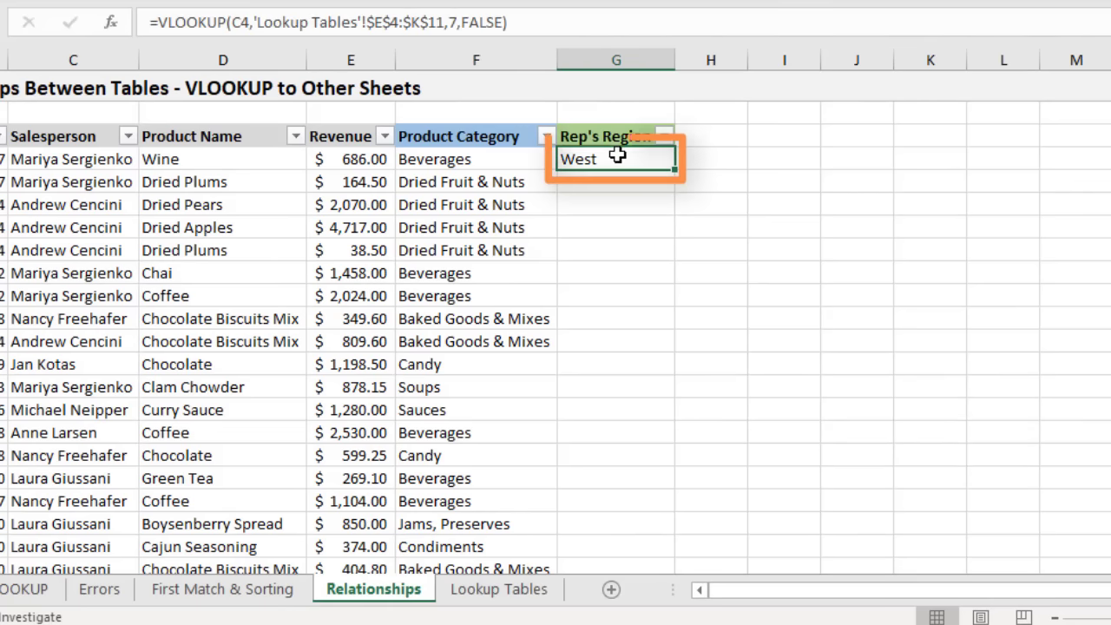
double_click(676, 171)
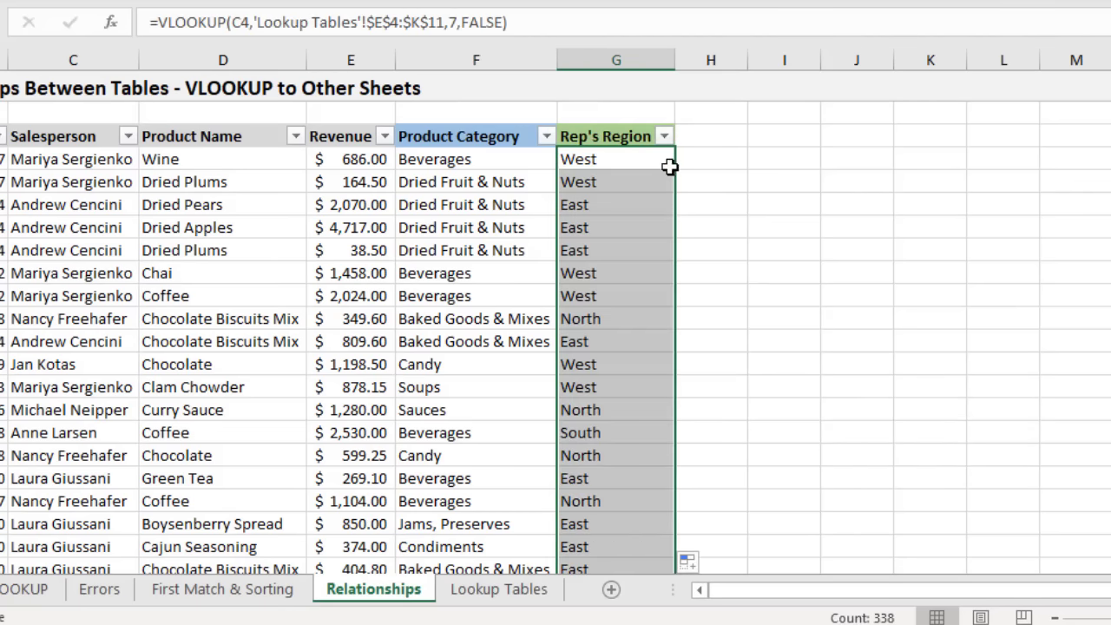
click(664, 137)
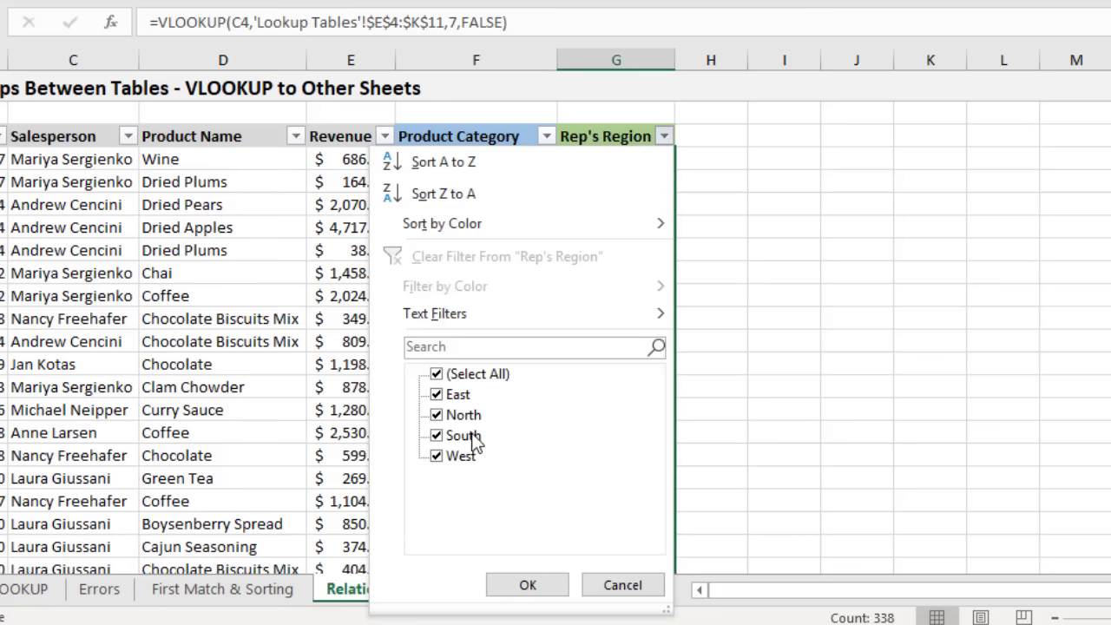
click(600, 588)
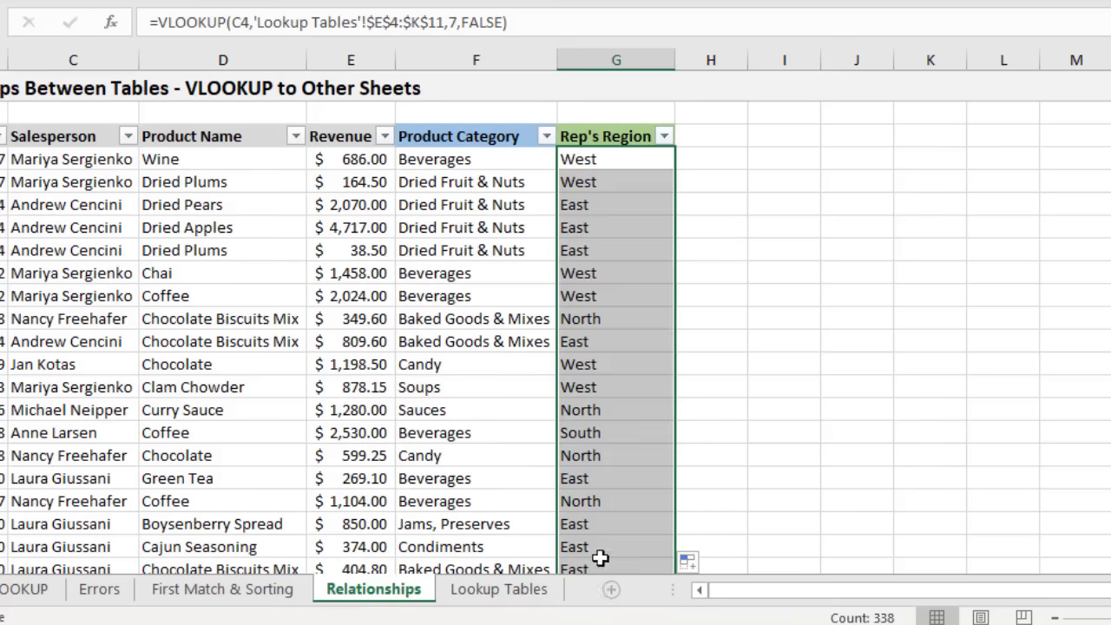
click(622, 161)
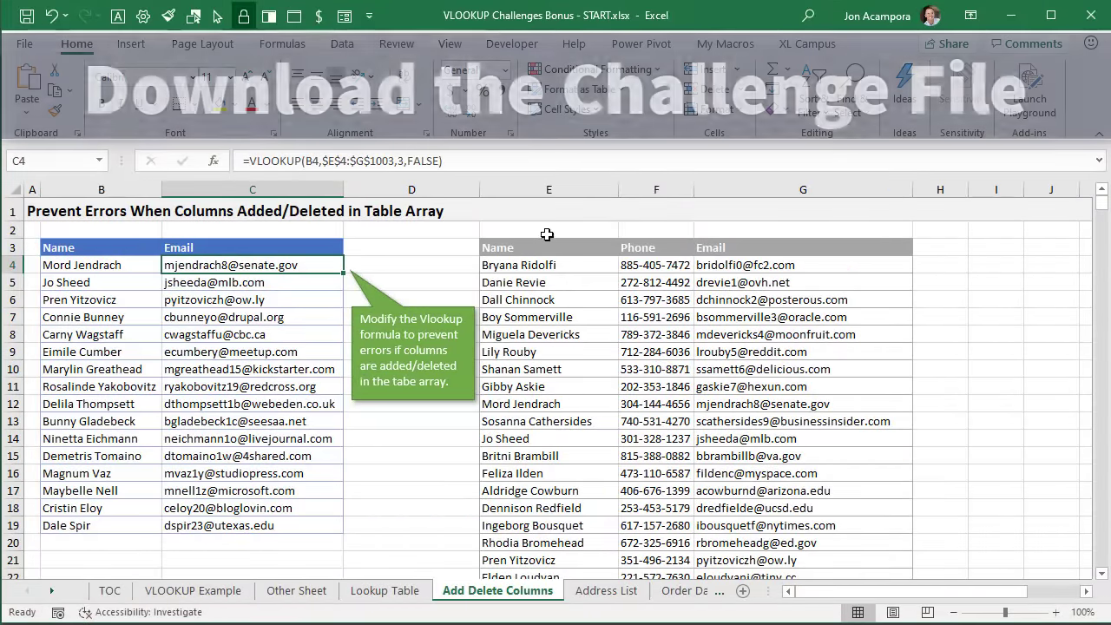
- Insert a blank column before the Phone column in the table array on the Add Delete Columns sheet
click(656, 189)
right_click(657, 189)
click(803, 308)
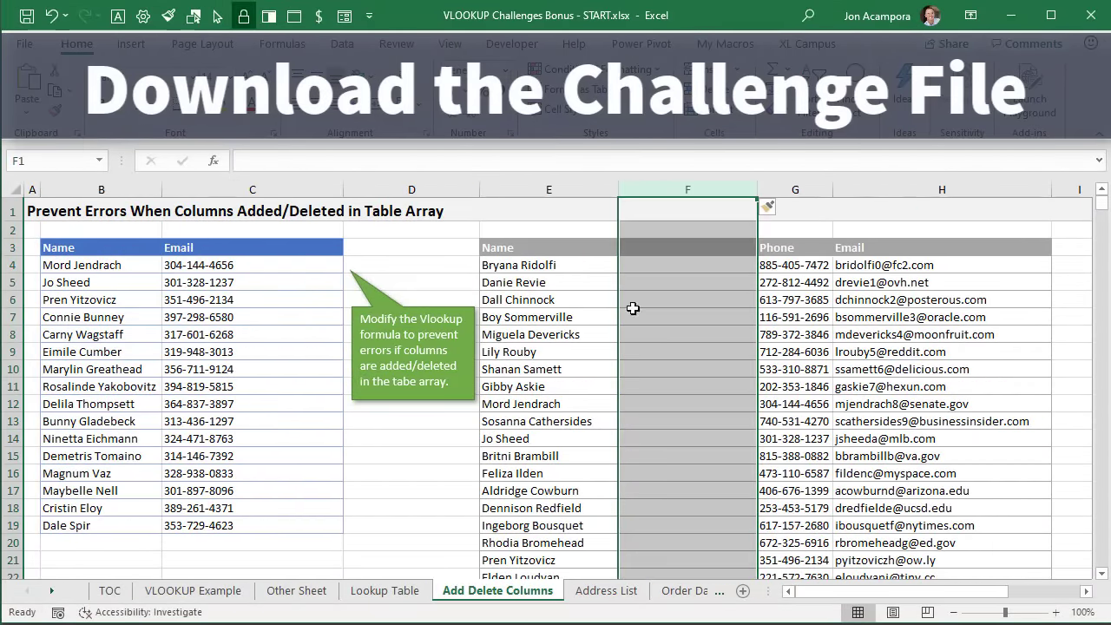